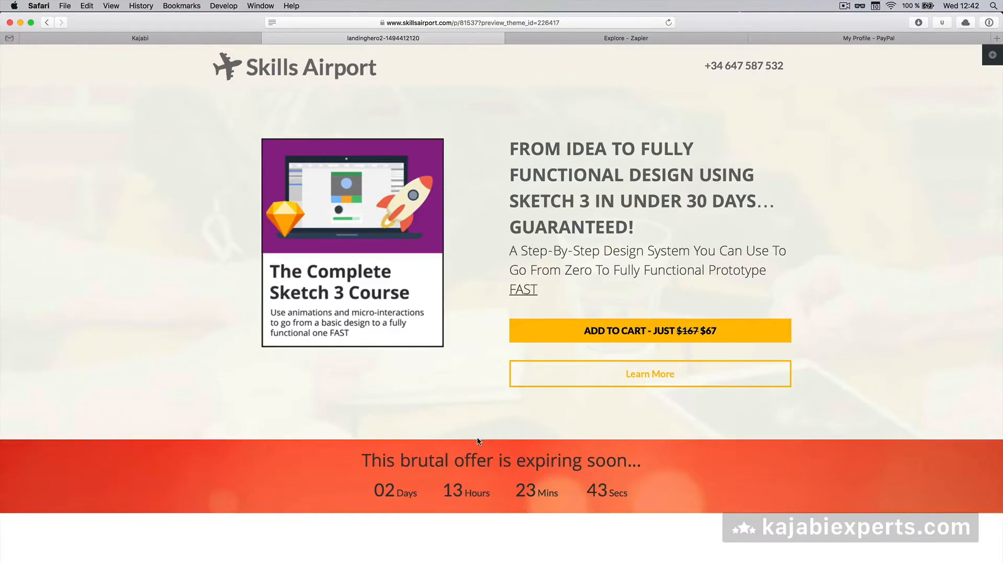
# Scroll the Complete Sketch 3 Course preview down to the 'What is the Complete Sketch 3 Course?' section
pyautogui.scroll(-3, 462, 444)
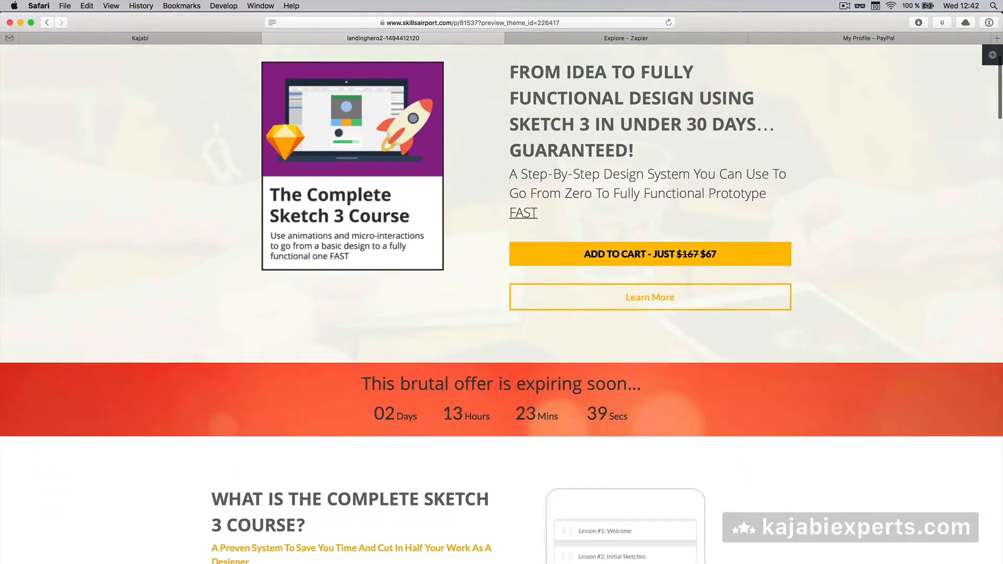
# Go back to the landinghero2 page editor and bring up the Add Section list
pyautogui.click(218, 38)
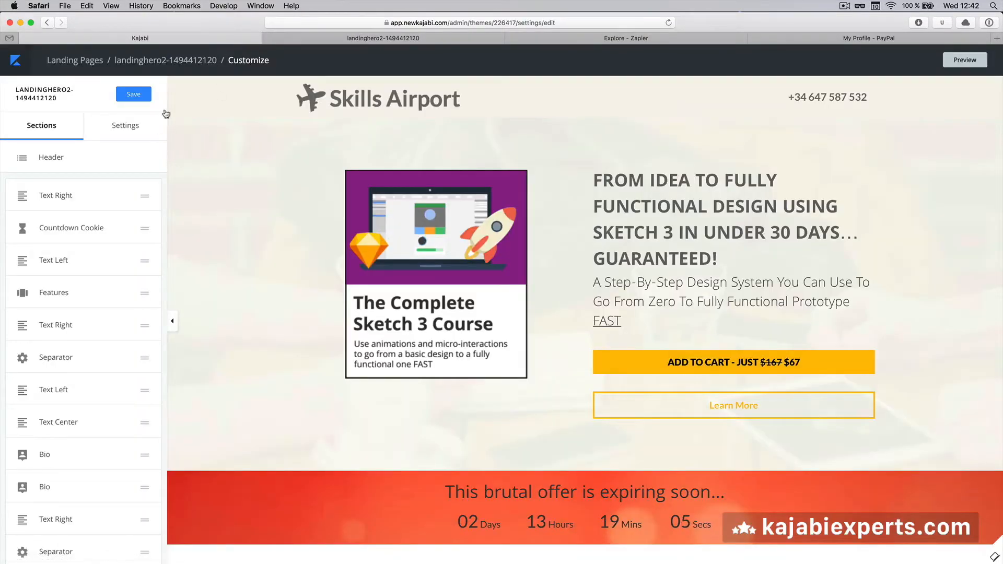
pyautogui.scroll(-5, 282, 360)
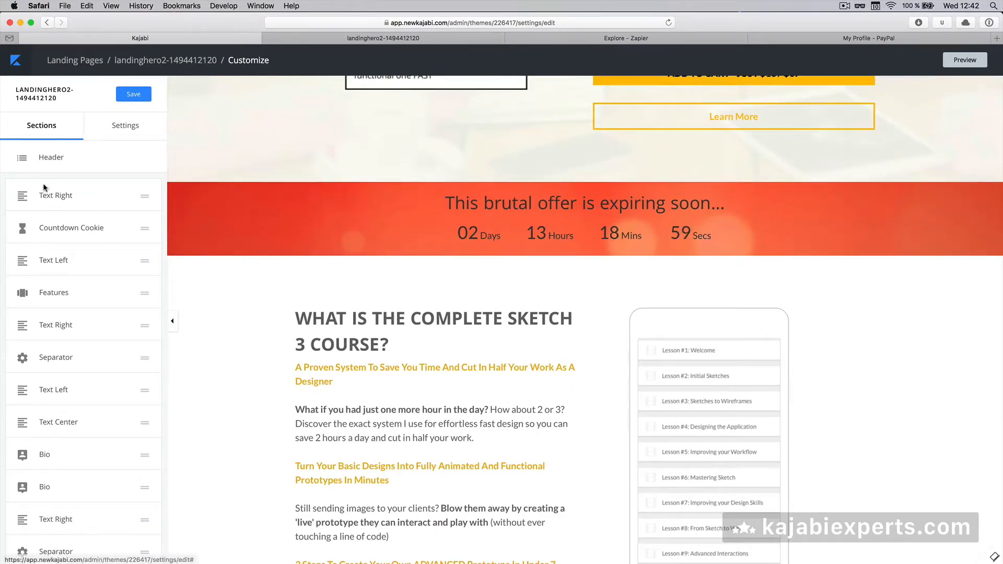
pyautogui.scroll(-5, 63, 390)
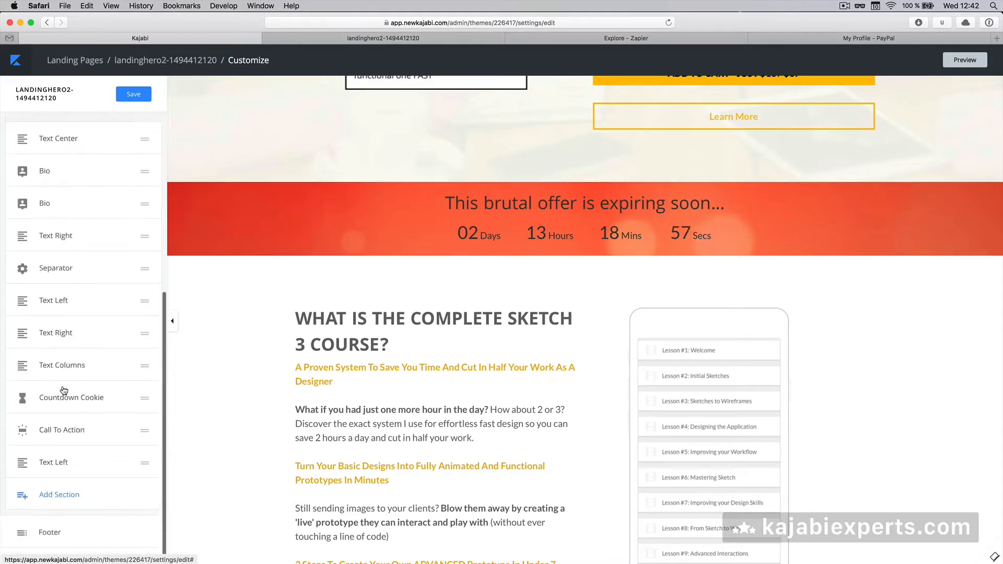
pyautogui.click(54, 512)
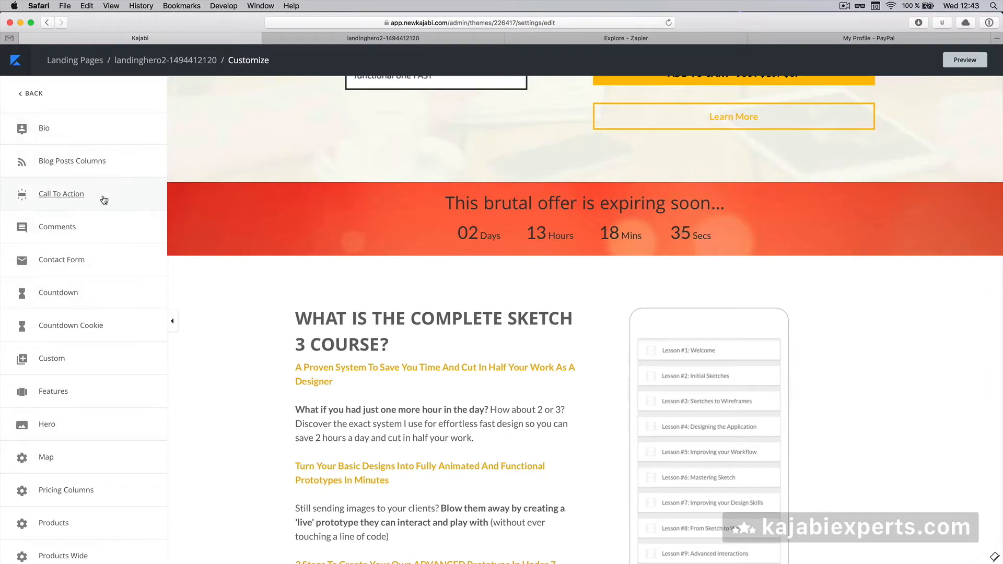
# Add a Call To Action section and move it directly under Countdown Cookie
pyautogui.click(81, 200)
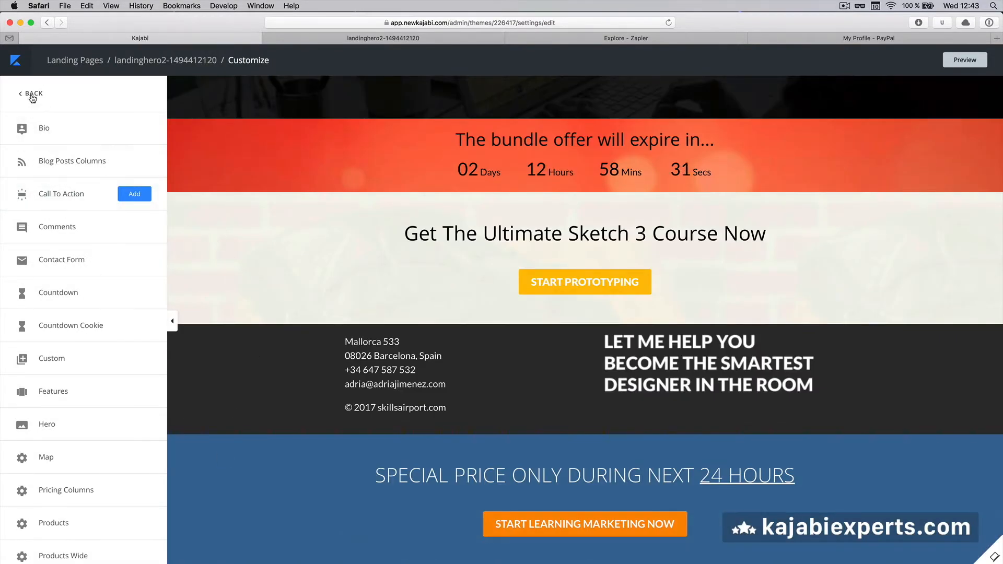
pyautogui.click(134, 194)
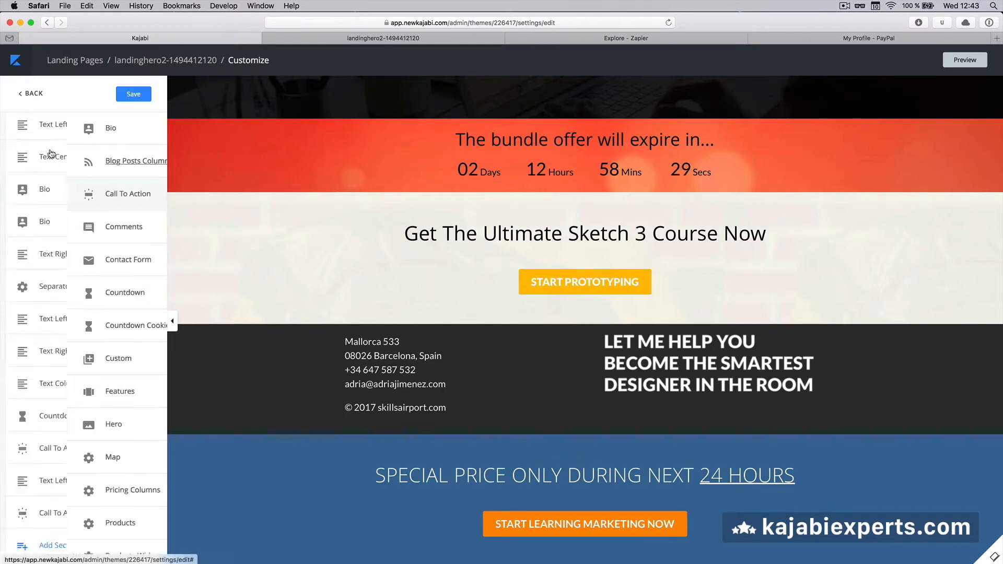
pyautogui.click(32, 95)
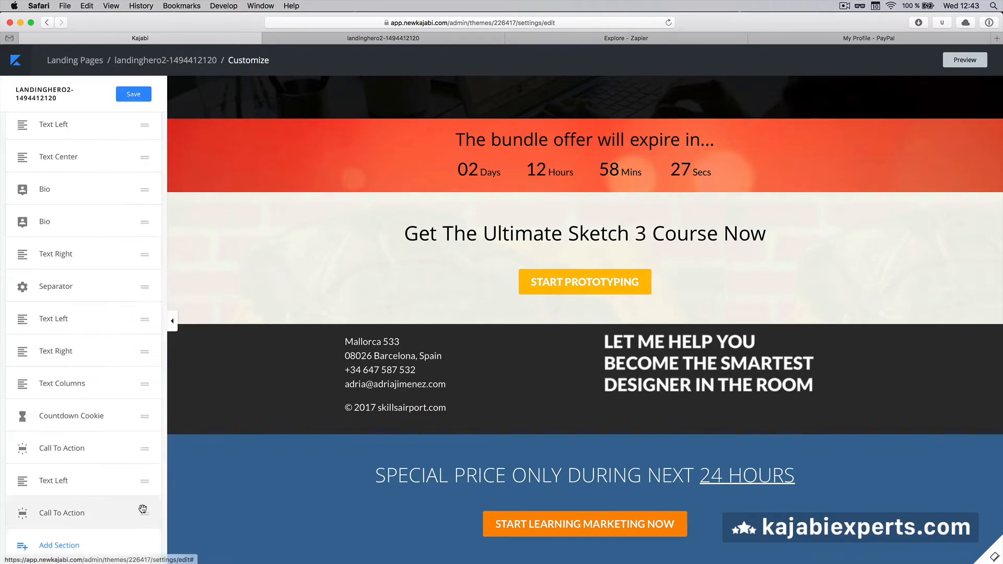
pyautogui.moveTo(143, 516); pyautogui.dragTo(114, 257)
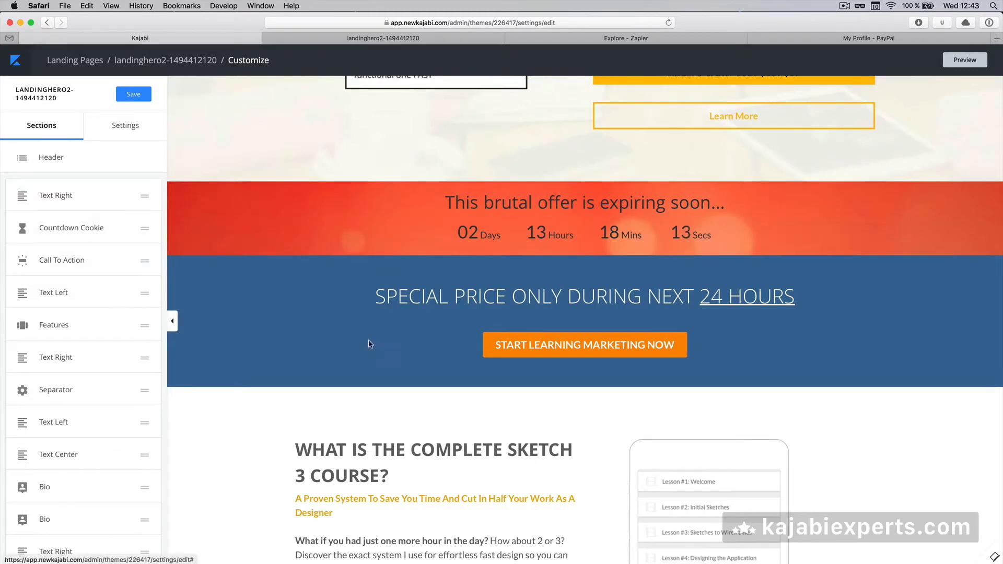
# Uncheck Show Basic Call To Action Button and bring up the Add Content block choices
pyautogui.click(72, 265)
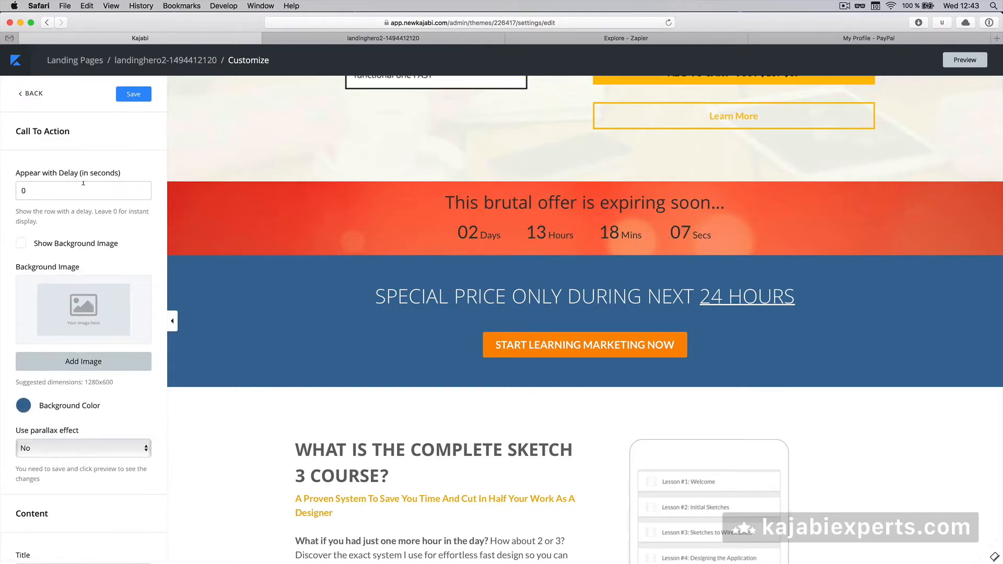
pyautogui.scroll(-4, 81, 220)
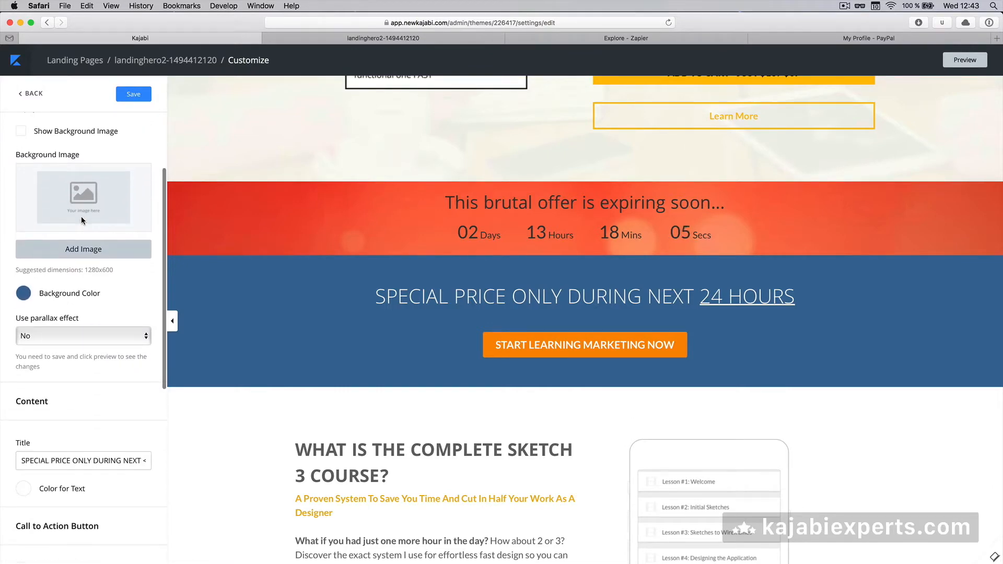
pyautogui.scroll(-10, 64, 354)
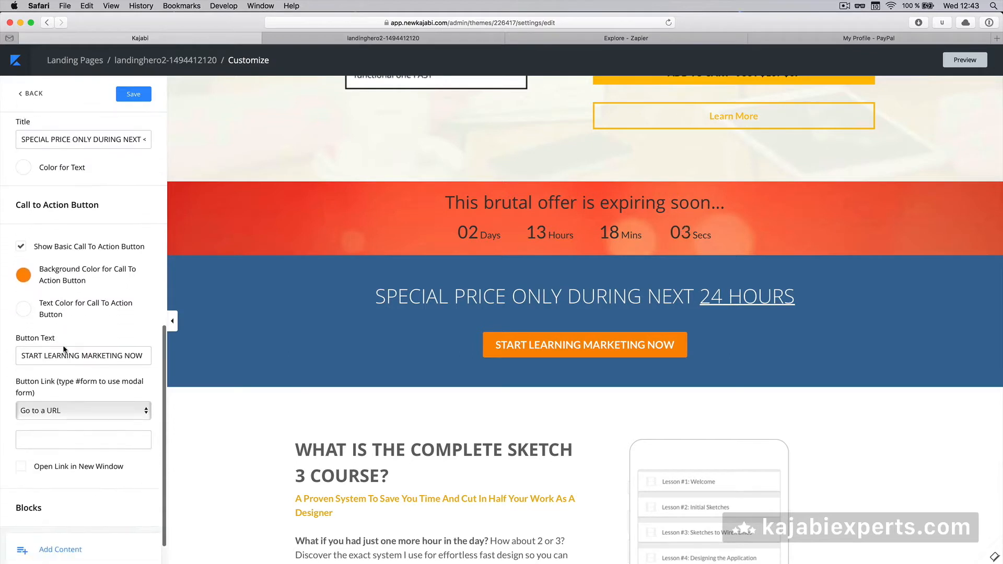
pyautogui.click(25, 246)
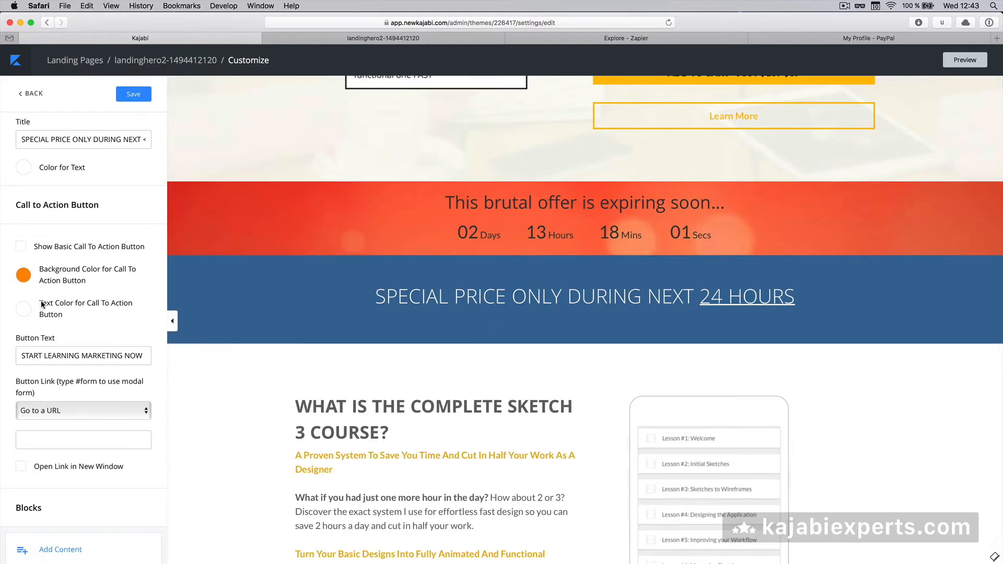
pyautogui.scroll(-2, 41, 302)
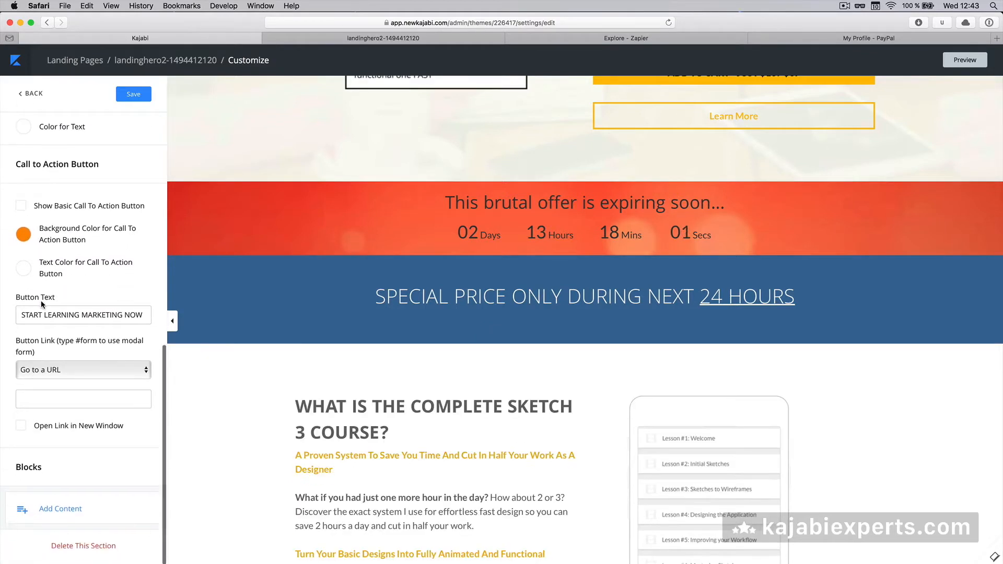
pyautogui.click(48, 514)
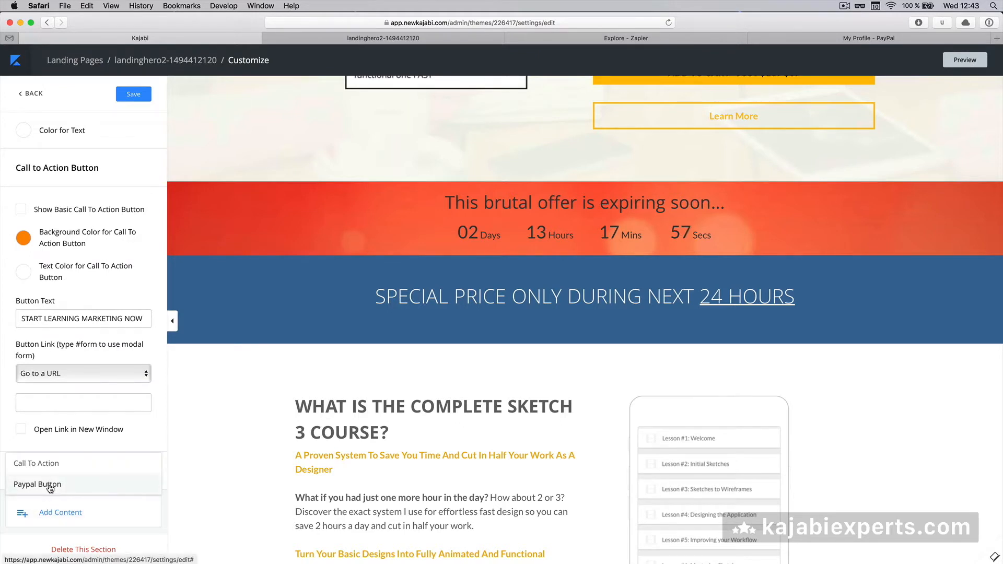
# Add a Paypal Button block and enter the seller's PayPal email address
pyautogui.click(50, 484)
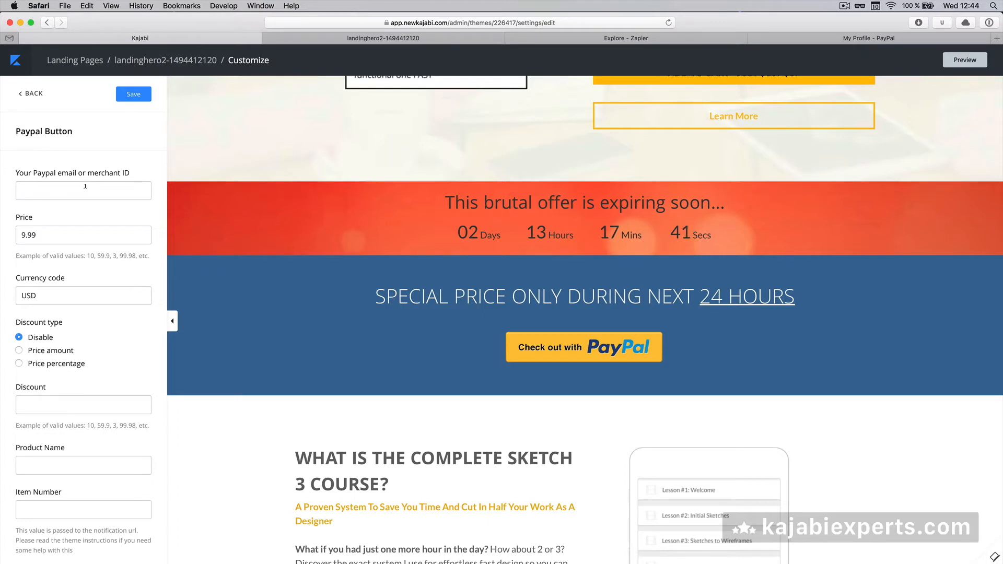
pyautogui.click(85, 187)
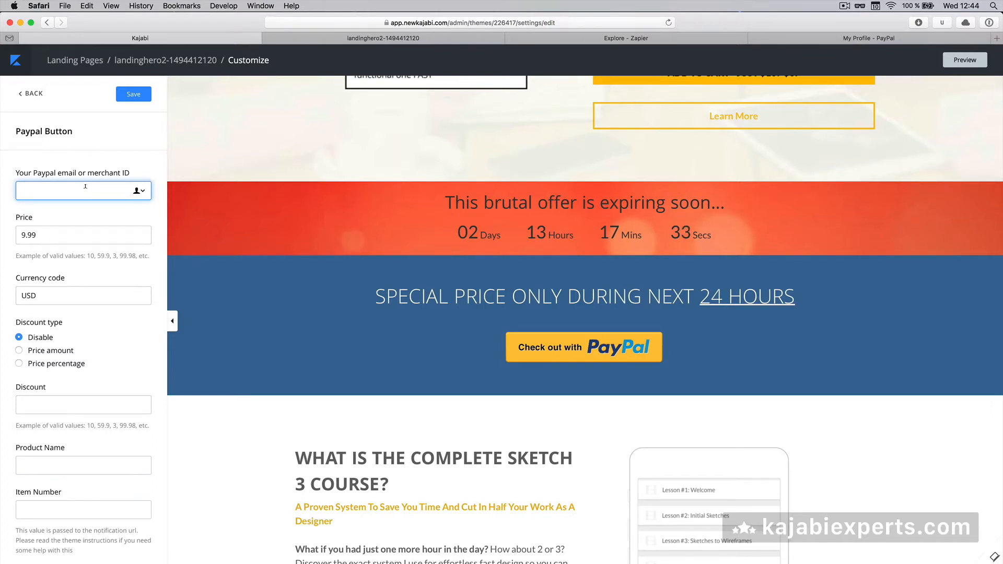
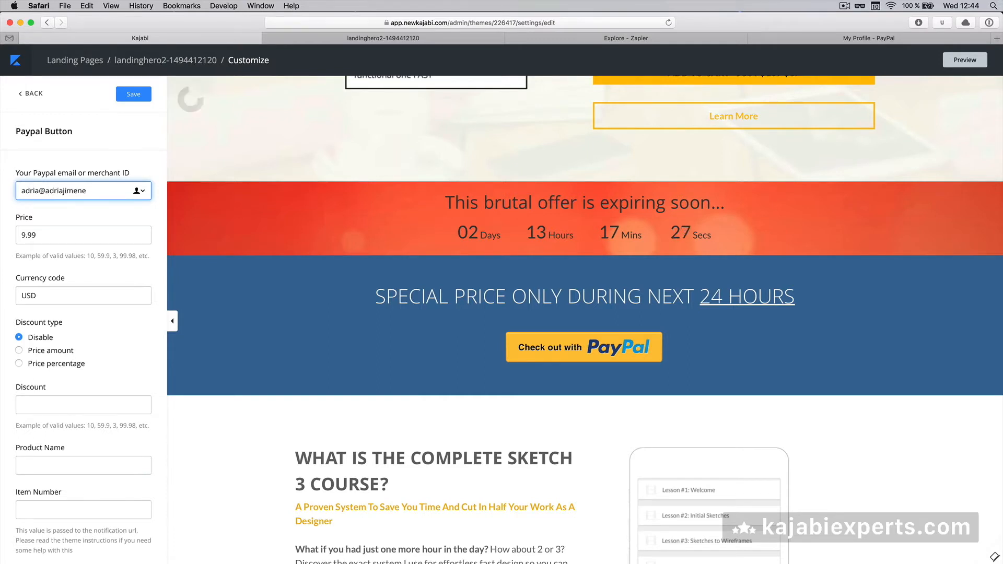
# Set the PayPal button's price to 67 with currency code USD
pyautogui.click(51, 236)
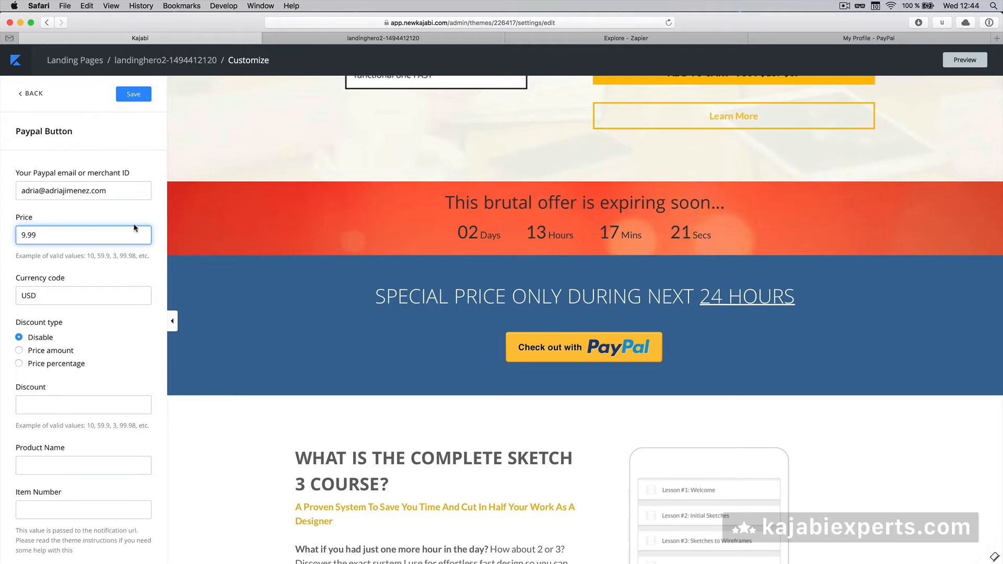
pyautogui.doubleClick(75, 232)
pyautogui.write('67')
pyautogui.click(46, 291)
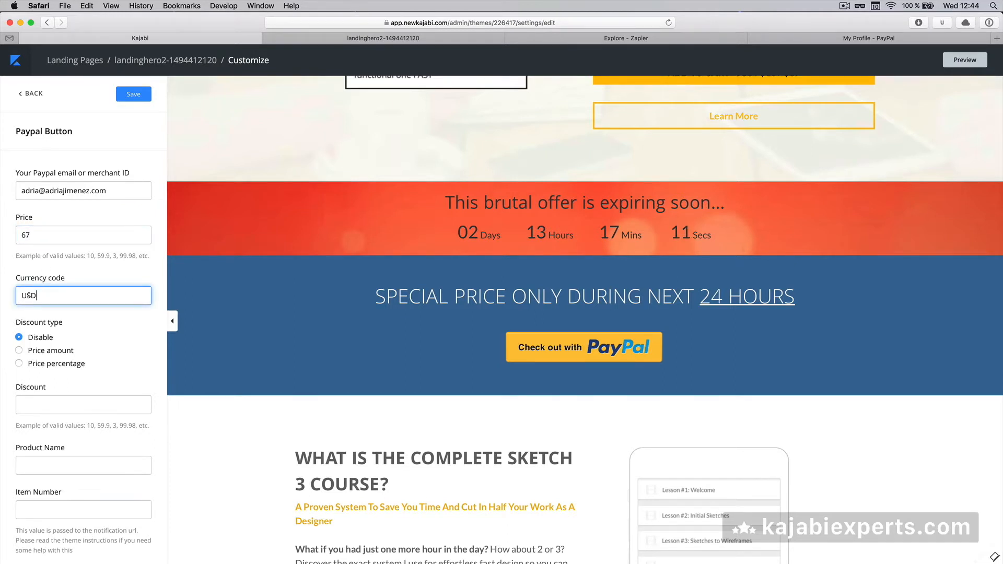
pyautogui.doubleClick(36, 294)
pyautogui.write('EUR')
pyautogui.press('super+a')
pyautogui.write('US')
pyautogui.press('BackSpace')
pyautogui.press('BackSpace')
pyautogui.write('USD')
pyautogui.scroll(-3, 63, 274)
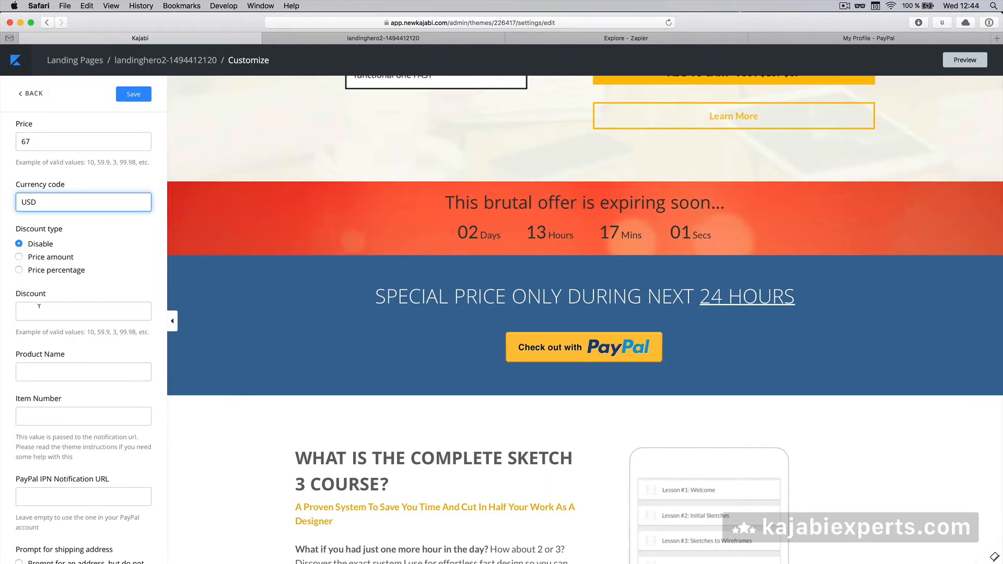
pyautogui.scroll(-2, 39, 306)
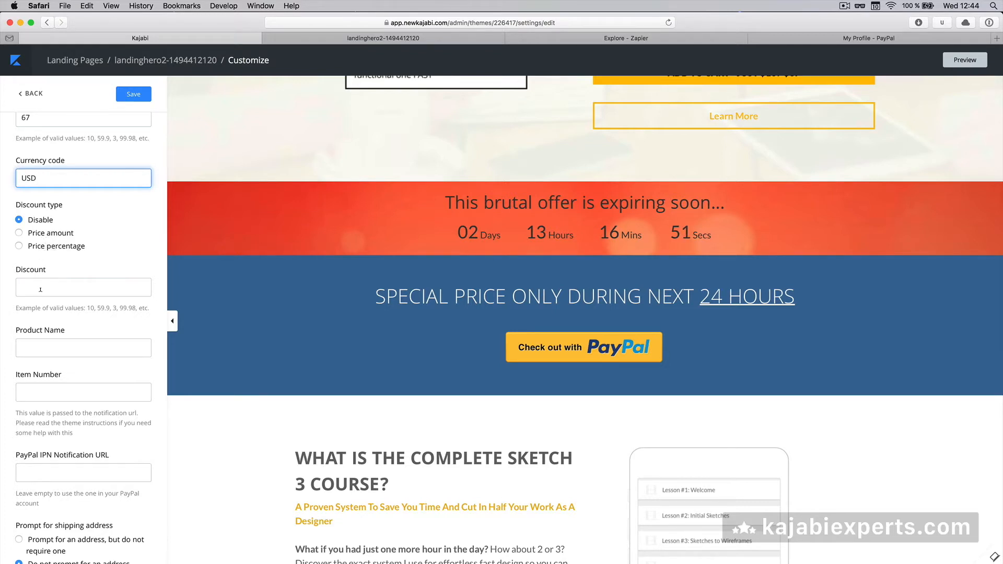
pyautogui.scroll(-5, 41, 290)
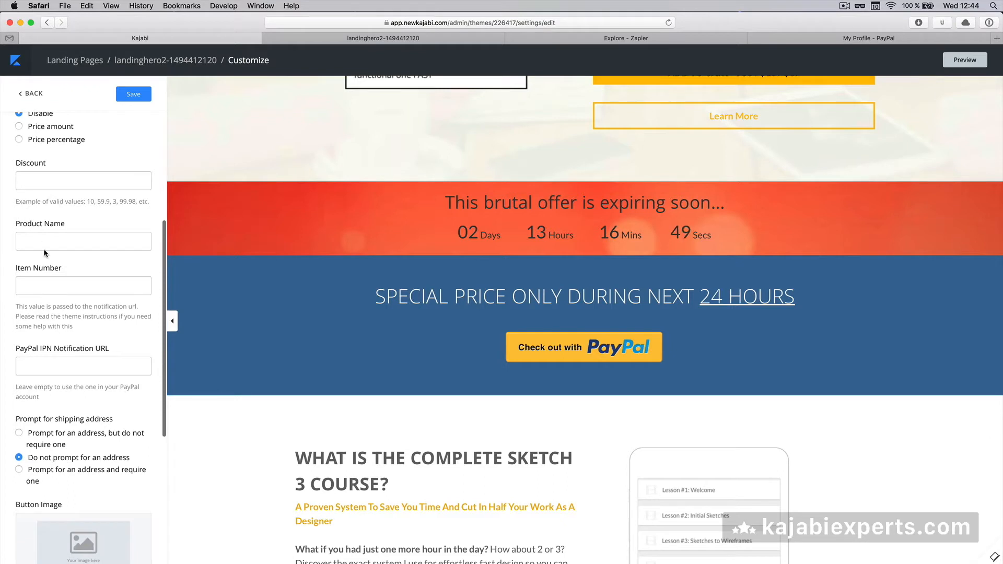
# Name the PayPal product 'Design course' and give it item number 1234
pyautogui.click(45, 237)
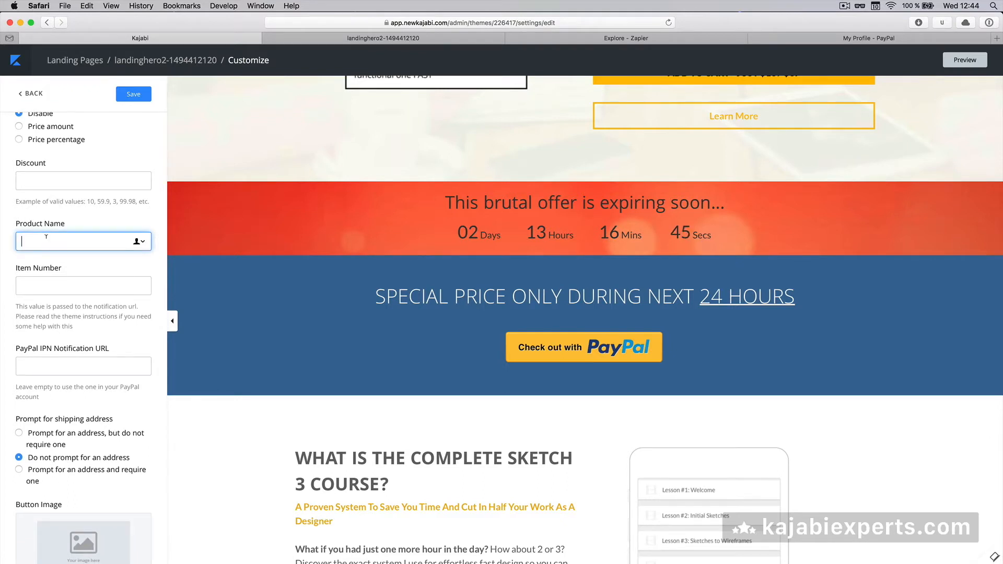
pyautogui.write('Design course')
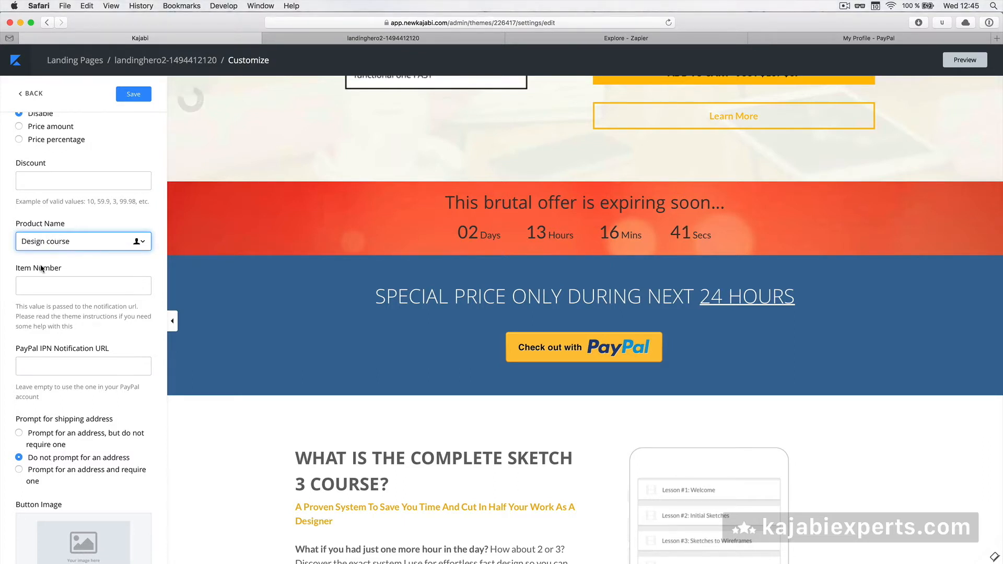
pyautogui.click(45, 279)
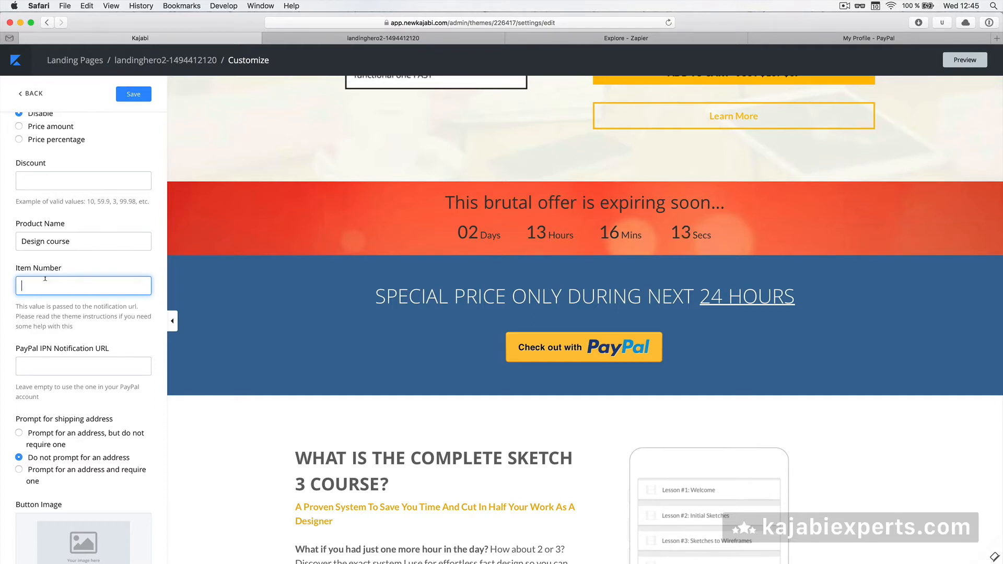
pyautogui.write('34')
pyautogui.scroll(-2, 48, 296)
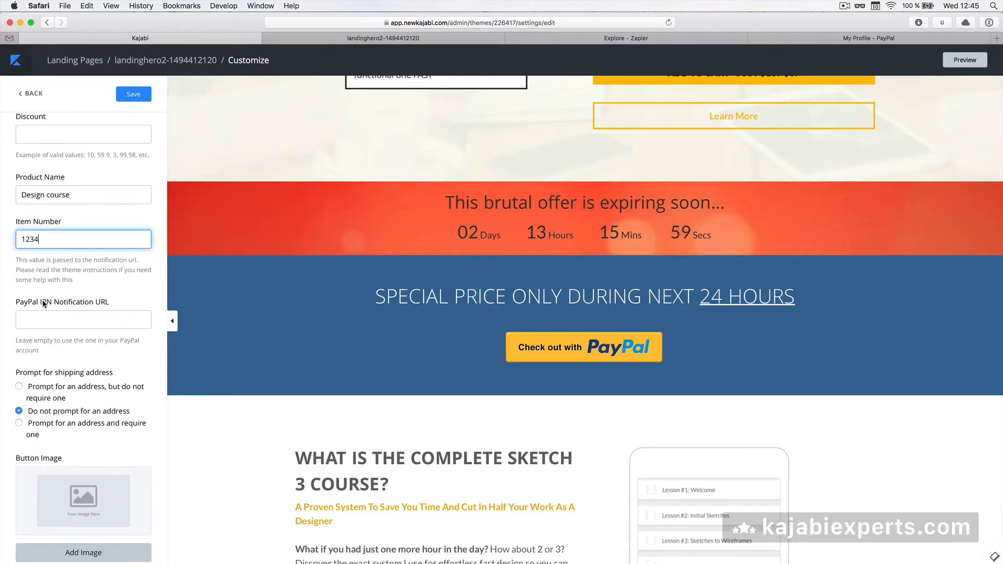
pyautogui.scroll(-4, 35, 302)
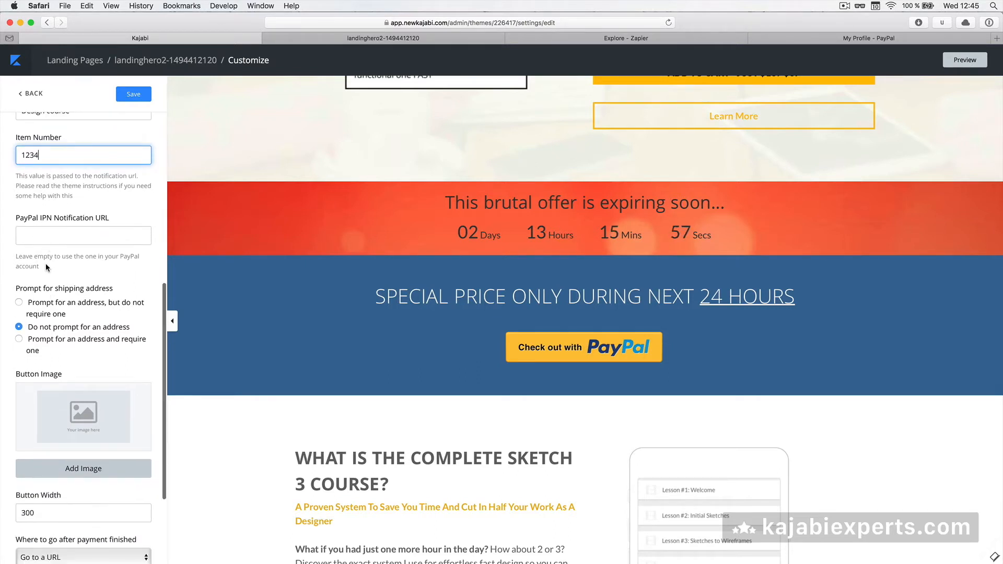
pyautogui.scroll(-4, 45, 263)
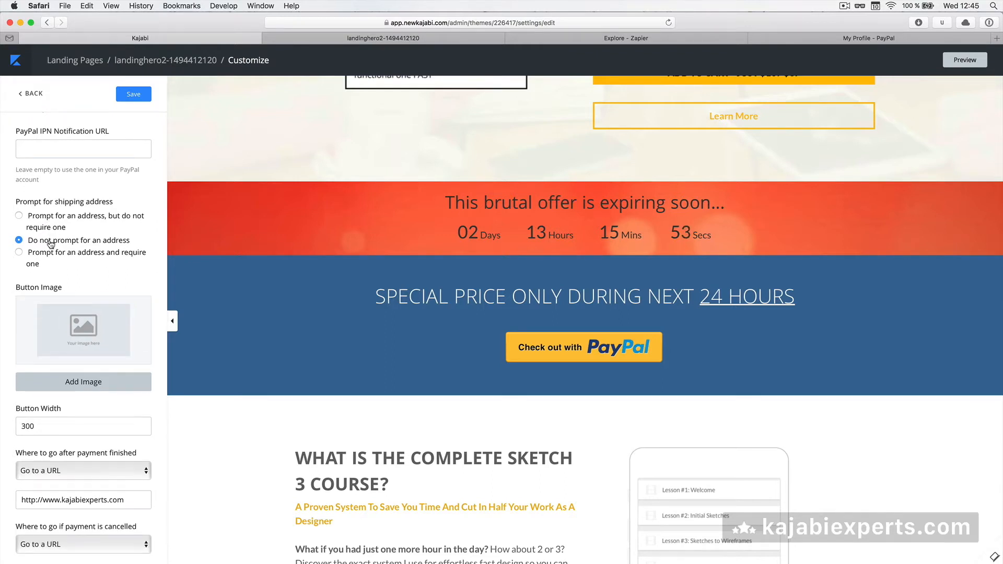
pyautogui.scroll(-2, 60, 272)
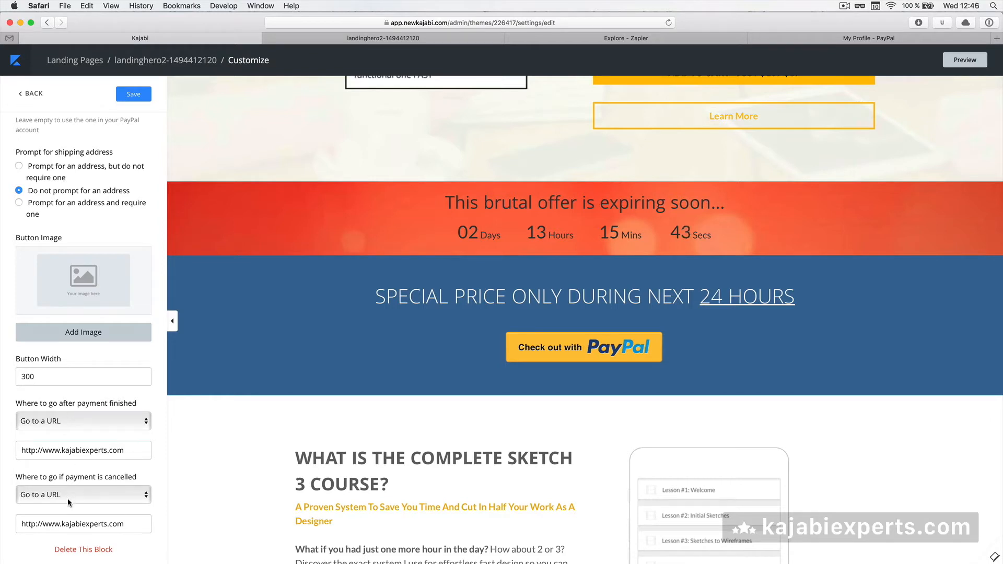
pyautogui.click(128, 446)
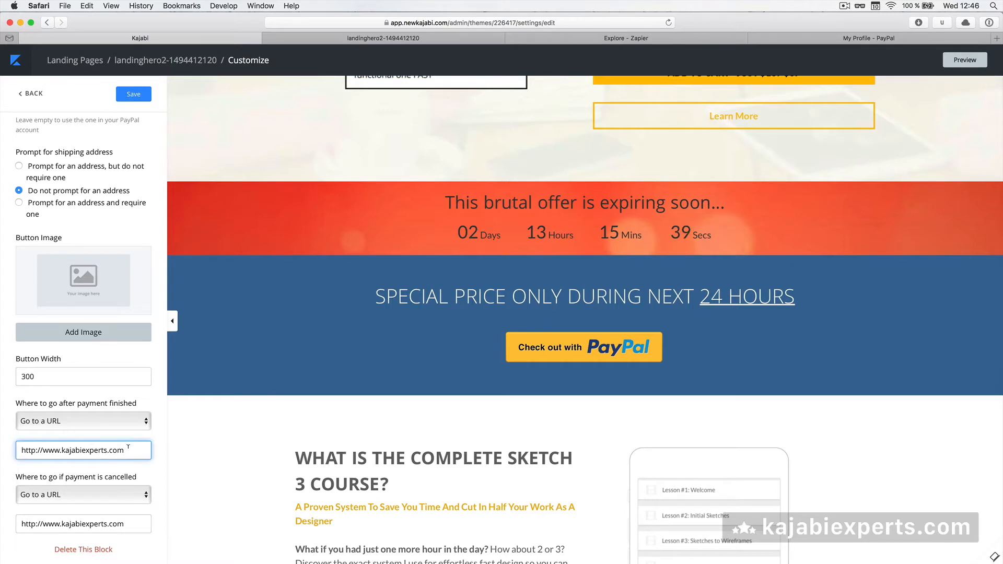
pyautogui.write('/library')
pyautogui.click(111, 495)
pyautogui.click(110, 526)
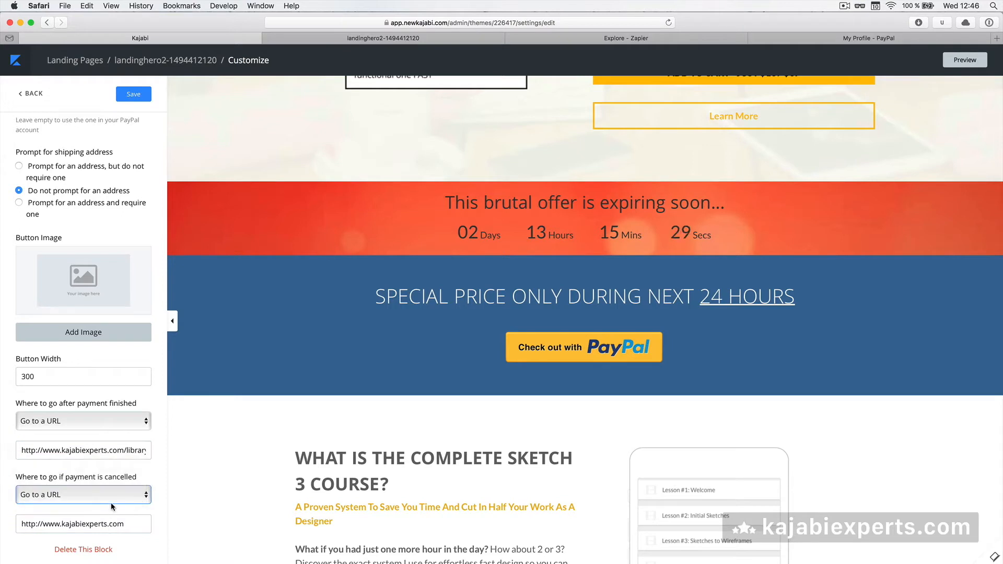
pyautogui.click(136, 99)
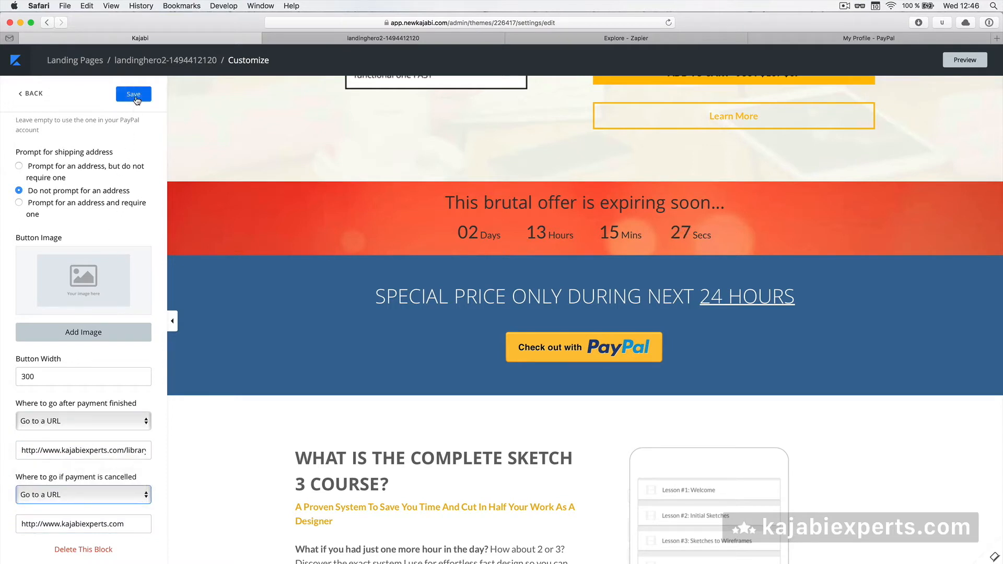
pyautogui.click(137, 99)
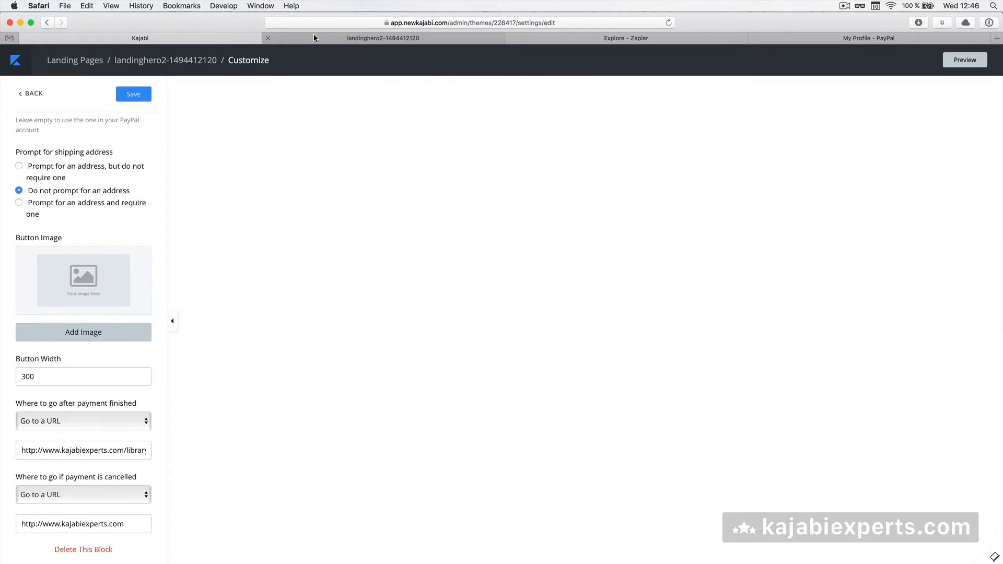
# Copy the live landinghero2 page's address and load it in a private window
pyautogui.click(313, 38)
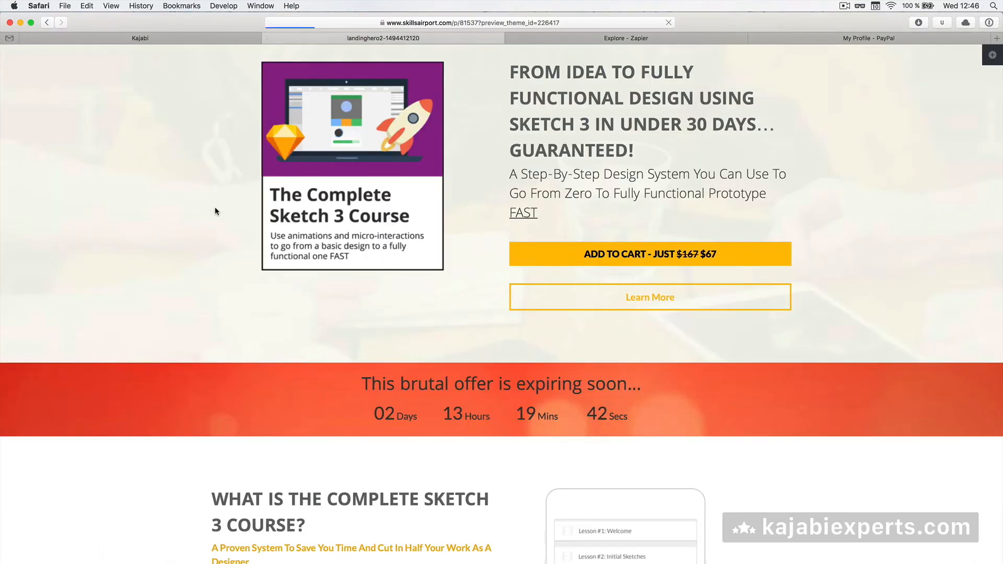
pyautogui.scroll(-2, 214, 206)
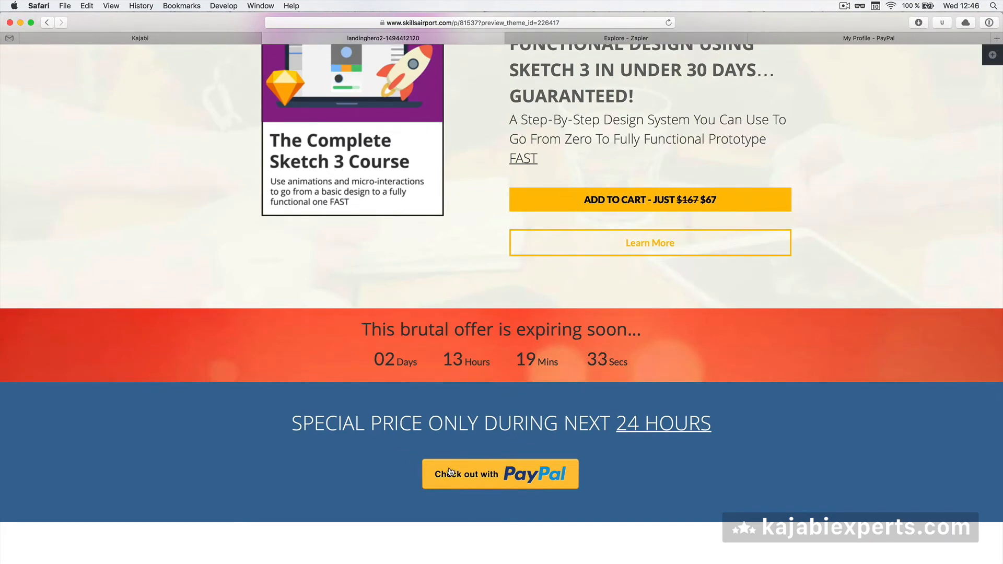
pyautogui.press('super+l')
pyautogui.press('super+c')
pyautogui.press('super+shift+n')
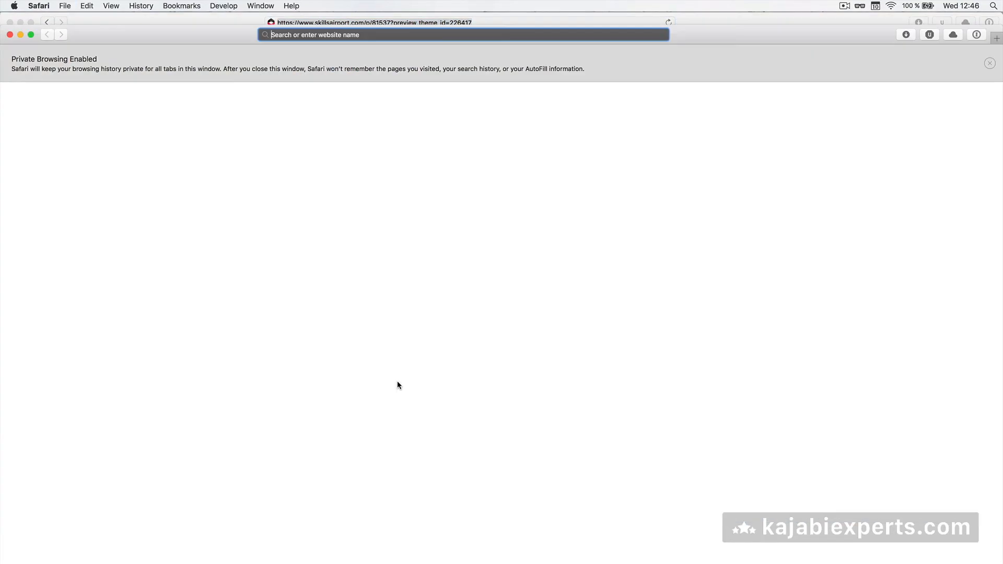
pyautogui.press('super+v')
pyautogui.press('Return')
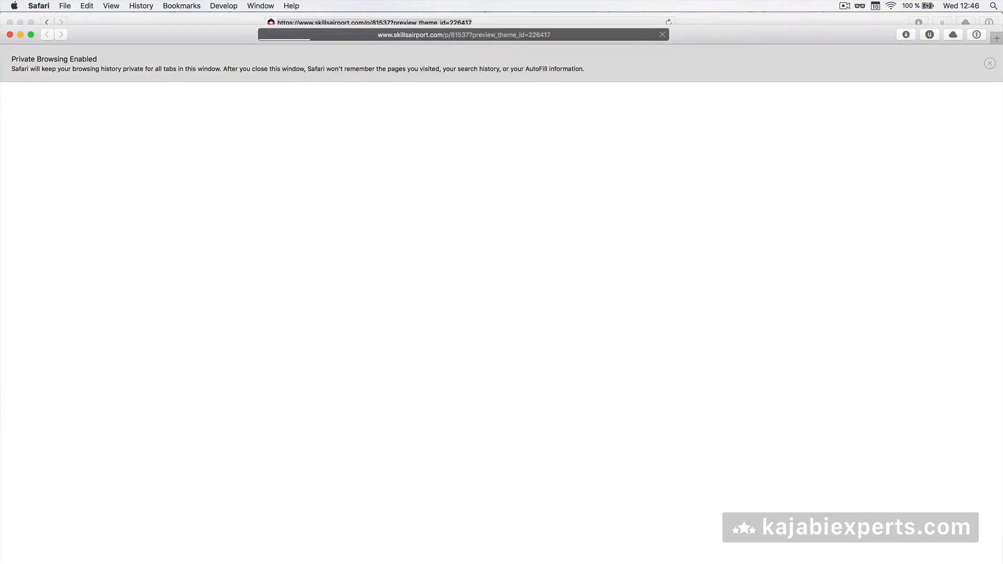
# Test Check out with PayPal, confirming it opens a 67,00 USD PayPal checkout
pyautogui.scroll(-5, 377, 411)
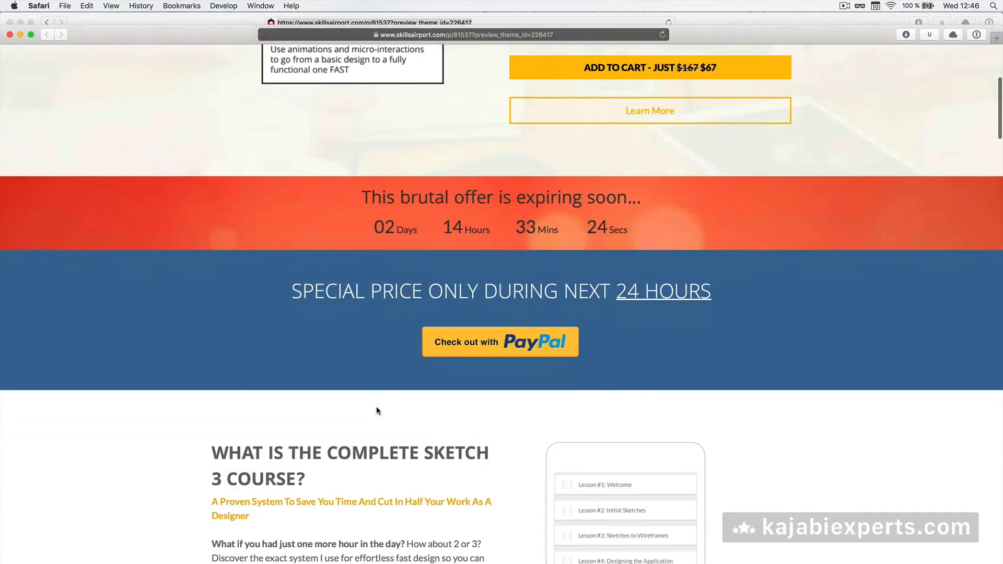
pyautogui.click(468, 342)
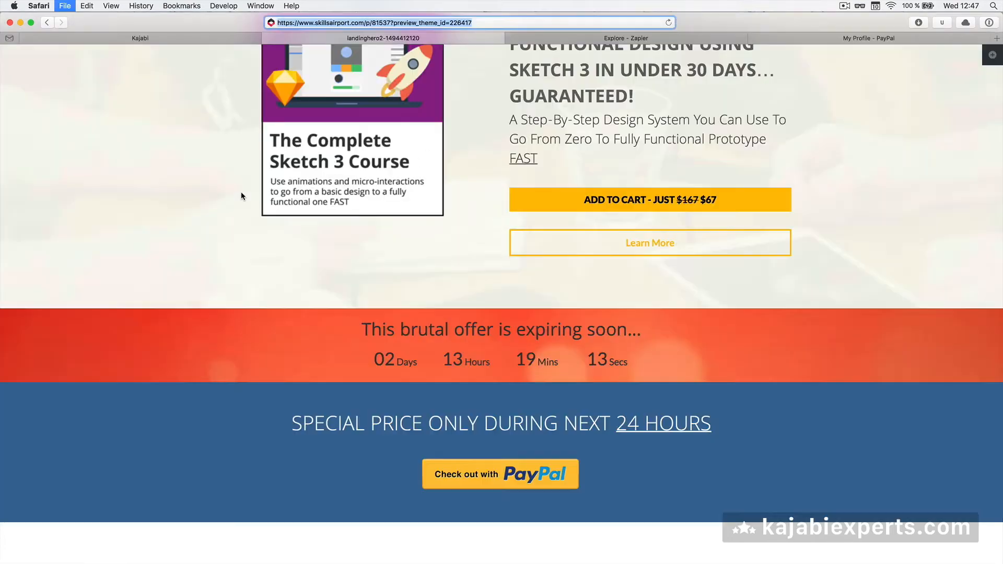
pyautogui.scroll(5, 270, 262)
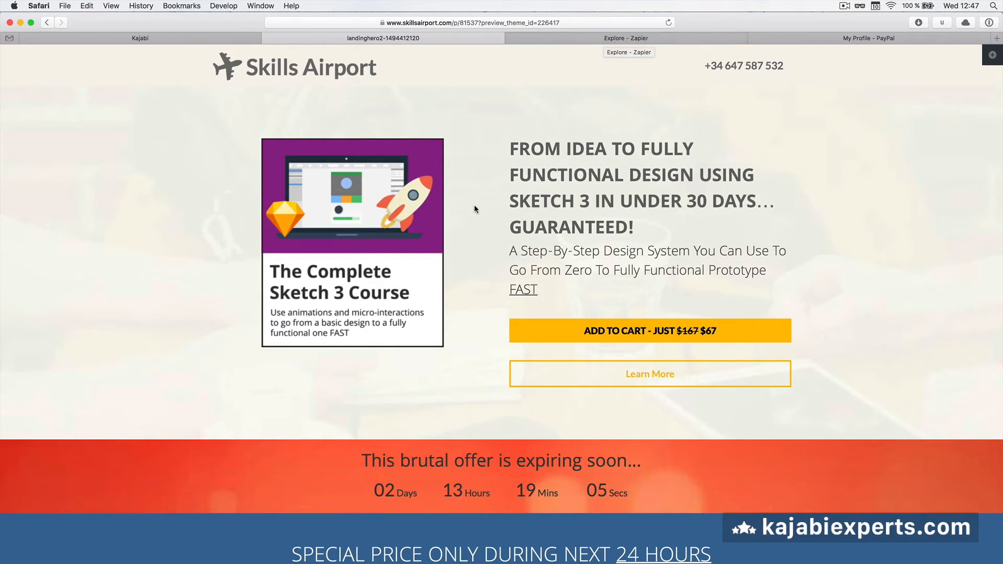
pyautogui.scroll(-3, 475, 249)
pyautogui.scroll(-3, 475, 252)
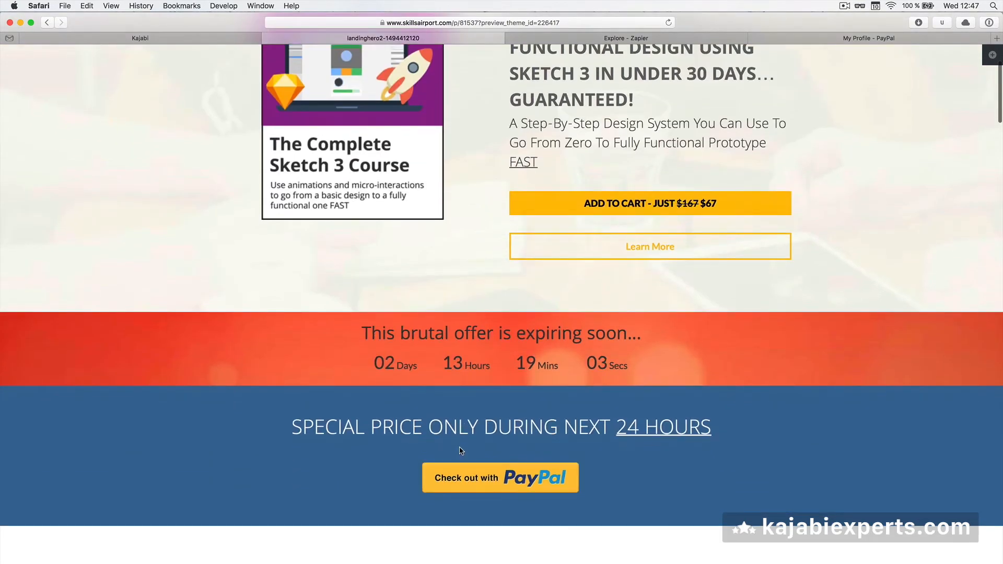
# Make a new Zap triggered by PayPal's Successful Sale and save the trigger
pyautogui.click(575, 37)
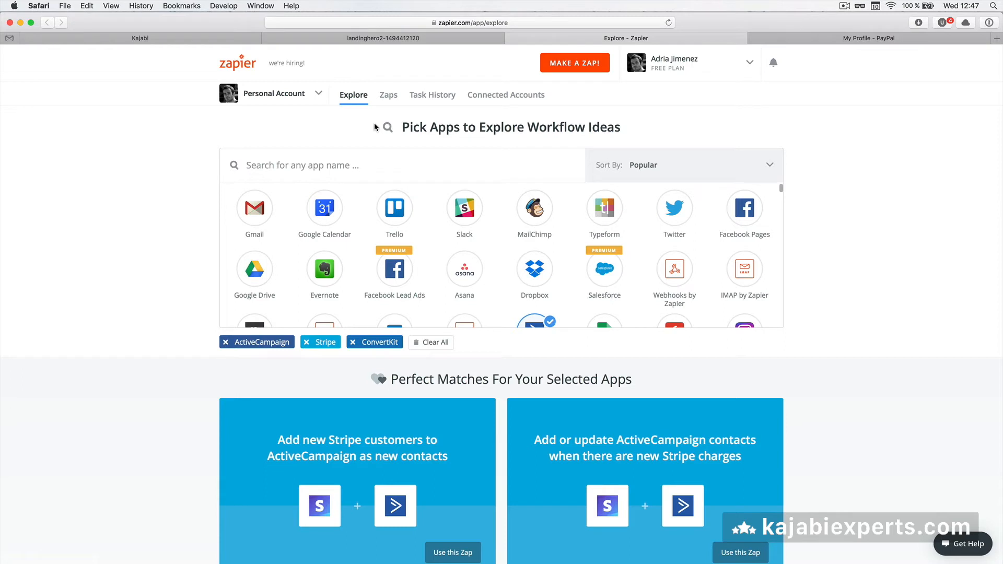
pyautogui.click(570, 66)
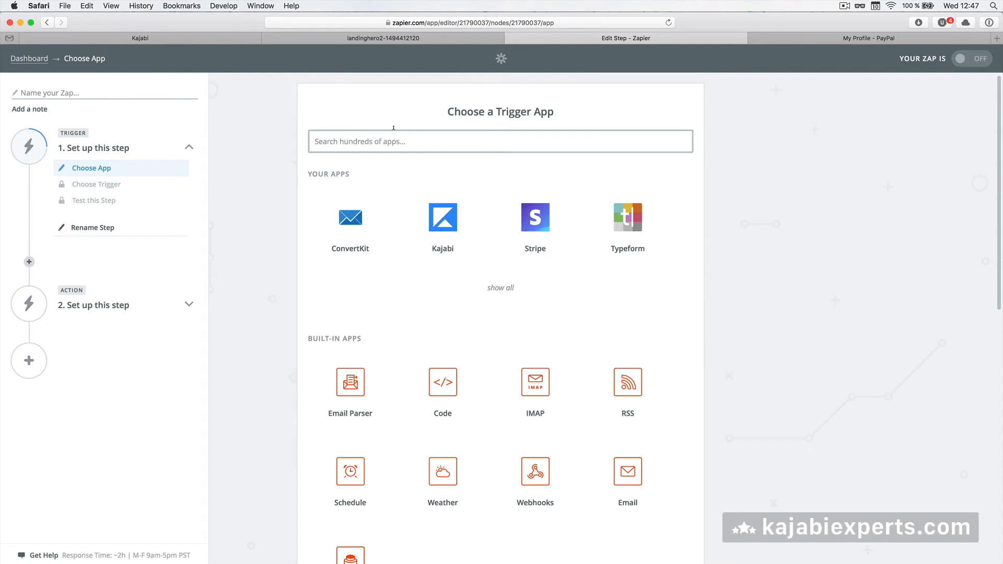
pyautogui.write('pay')
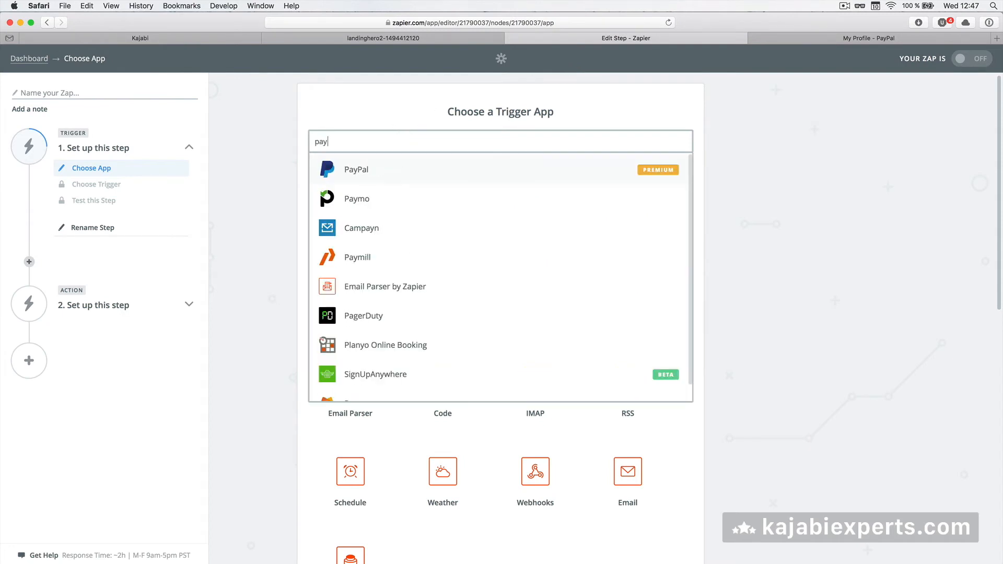
pyautogui.click(346, 173)
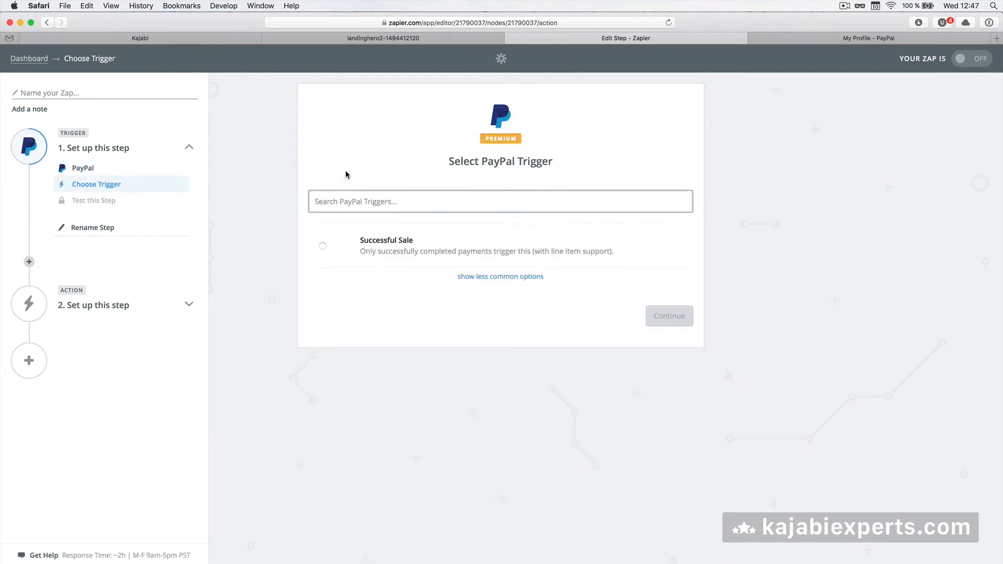
pyautogui.click(322, 248)
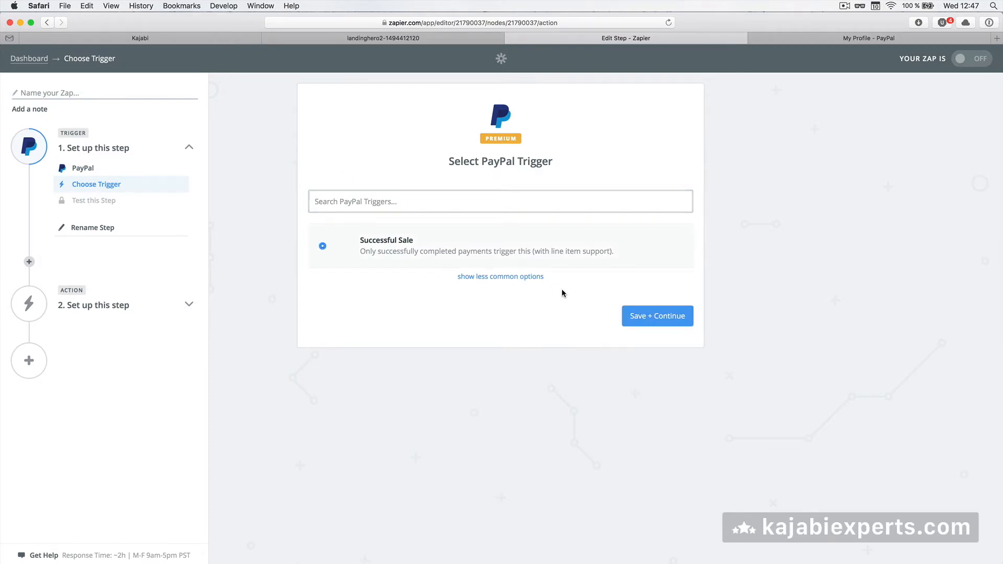
pyautogui.click(658, 316)
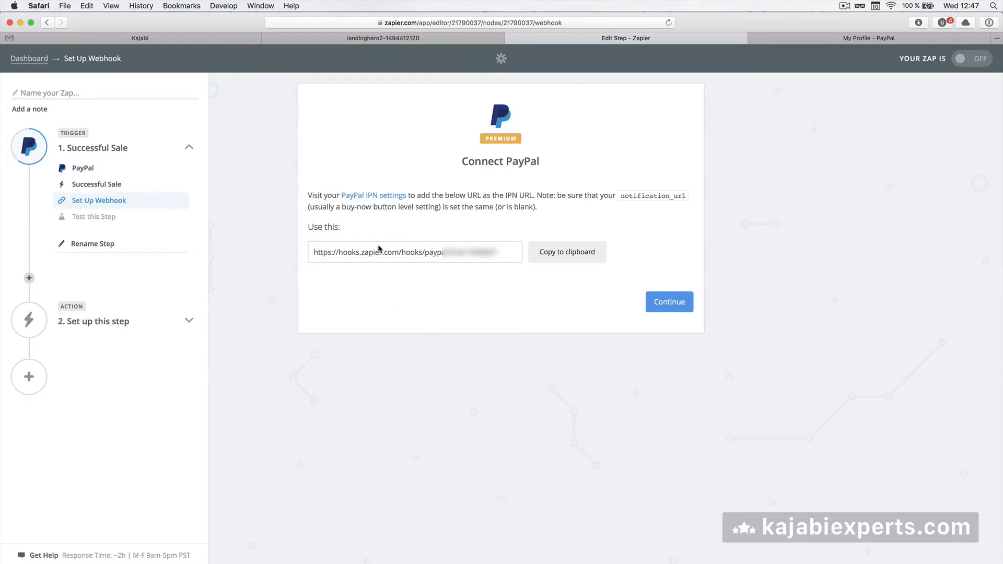
# Check PayPal's IPN settings for the webhook URL, then close the PayPal IPN and profile tabs
pyautogui.click(392, 251)
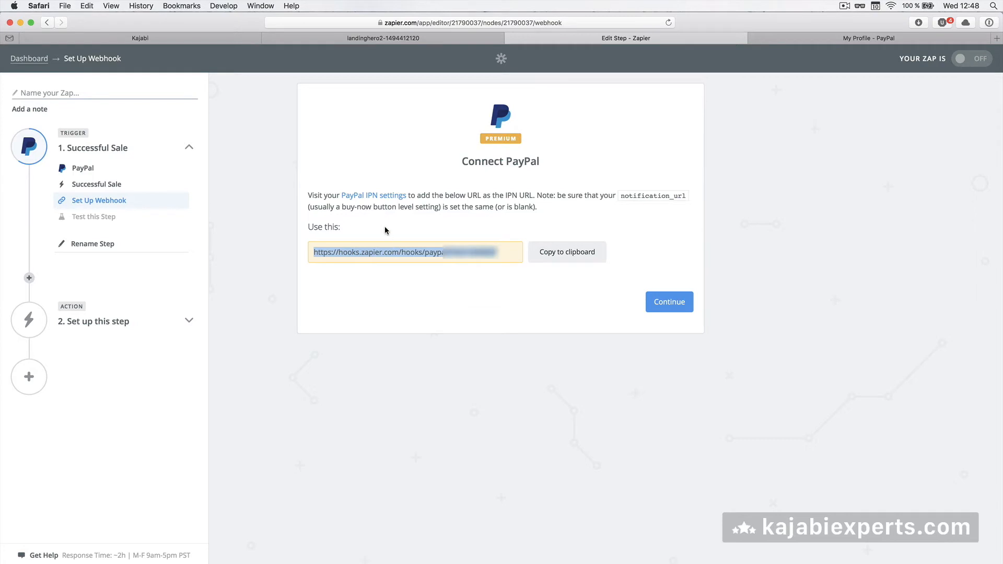
pyautogui.click(385, 227)
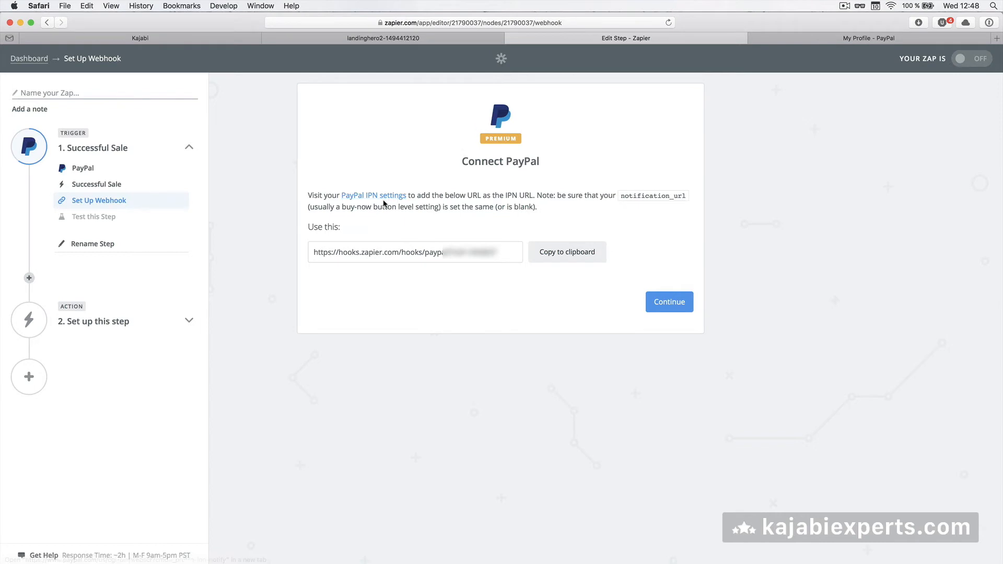
pyautogui.keyDown('super'); pyautogui.click(386, 198); pyautogui.keyUp('super')
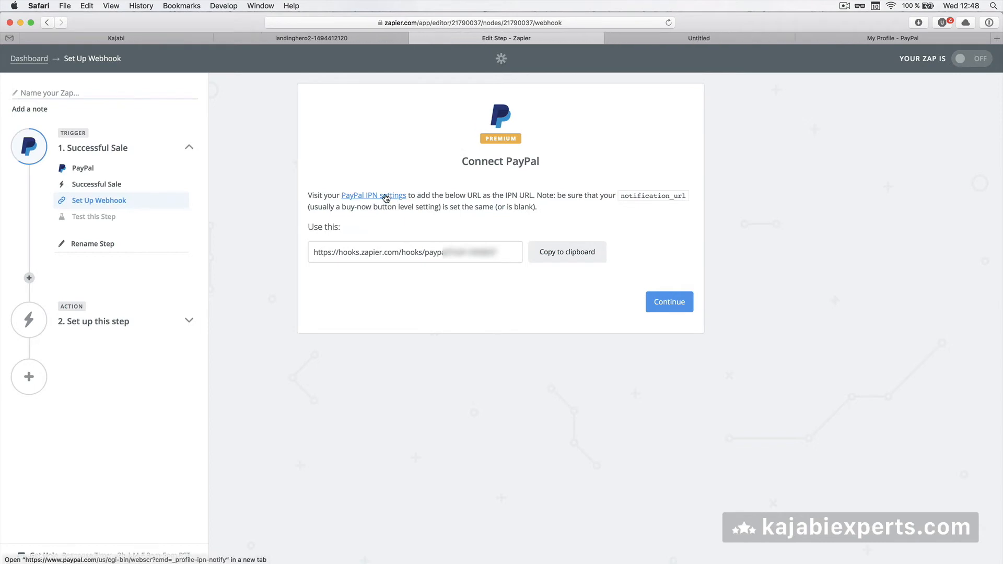
pyautogui.click(680, 40)
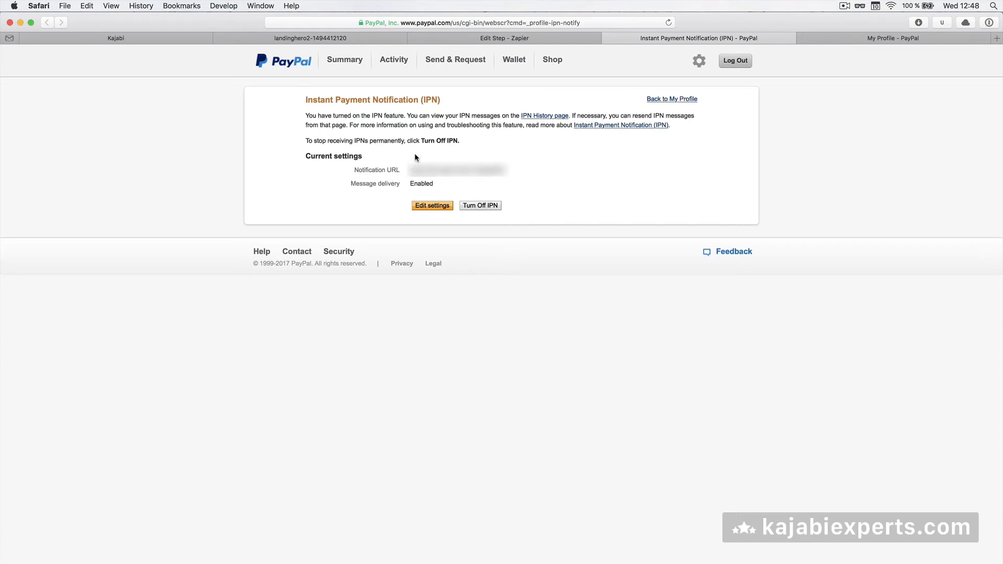
pyautogui.click(607, 39)
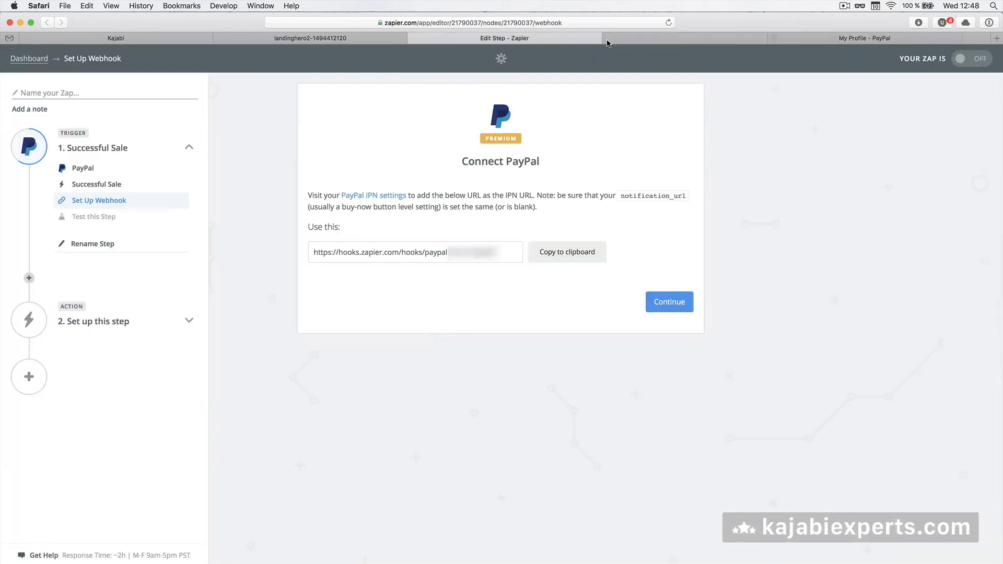
pyautogui.click(607, 38)
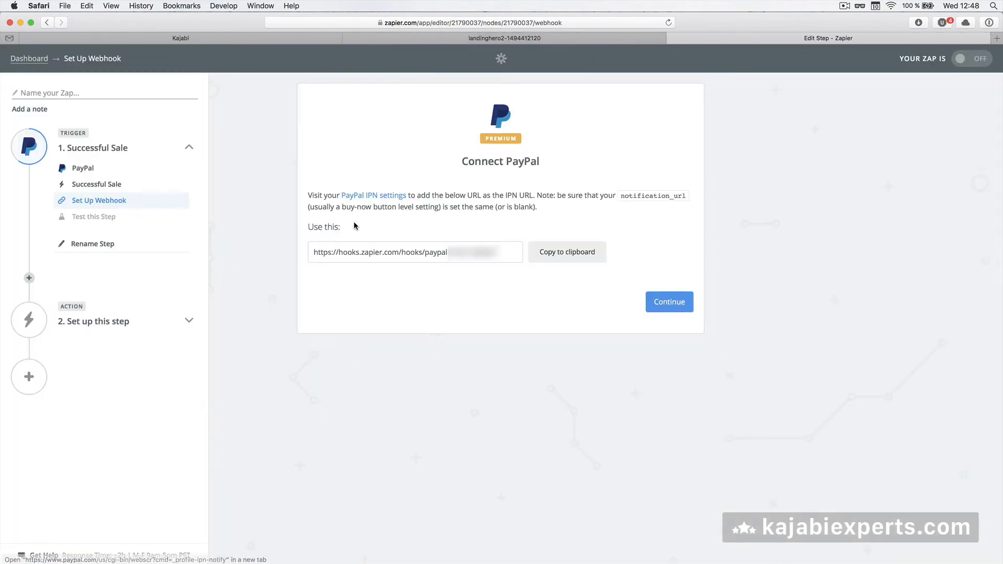
# Test the PayPal Successful Sale trigger with a fetched sample sale and advance to the action step
pyautogui.click(658, 302)
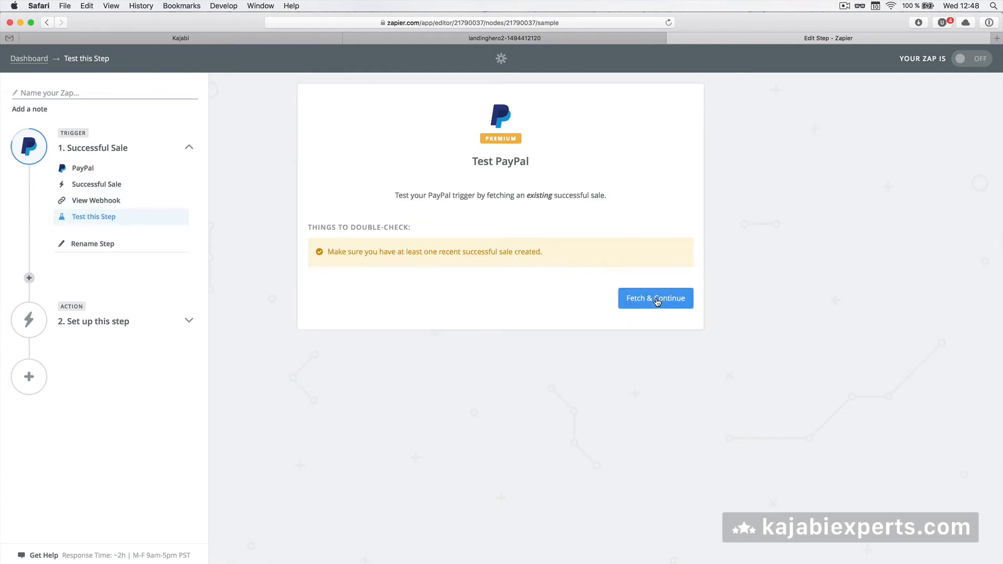
pyautogui.click(658, 302)
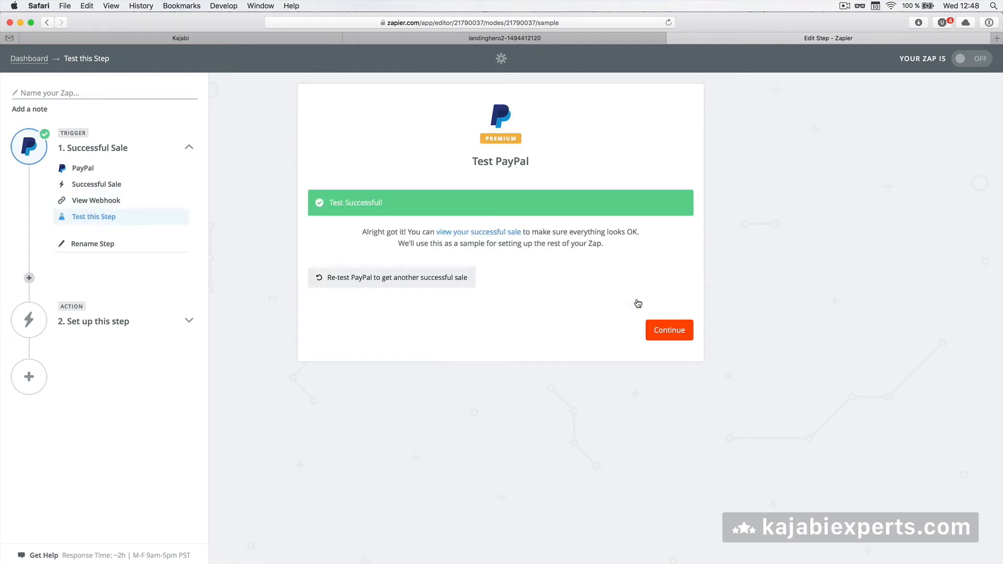
pyautogui.click(668, 331)
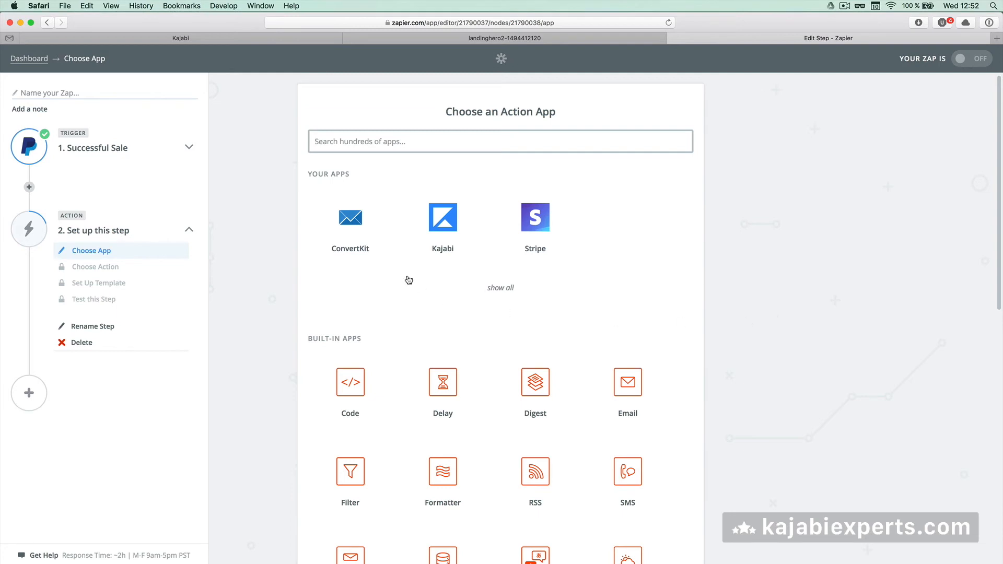
# Add a Filter by Zapier step using the only-continue-if action
pyautogui.click(330, 133)
pyautogui.write('fil')
pyautogui.click(353, 168)
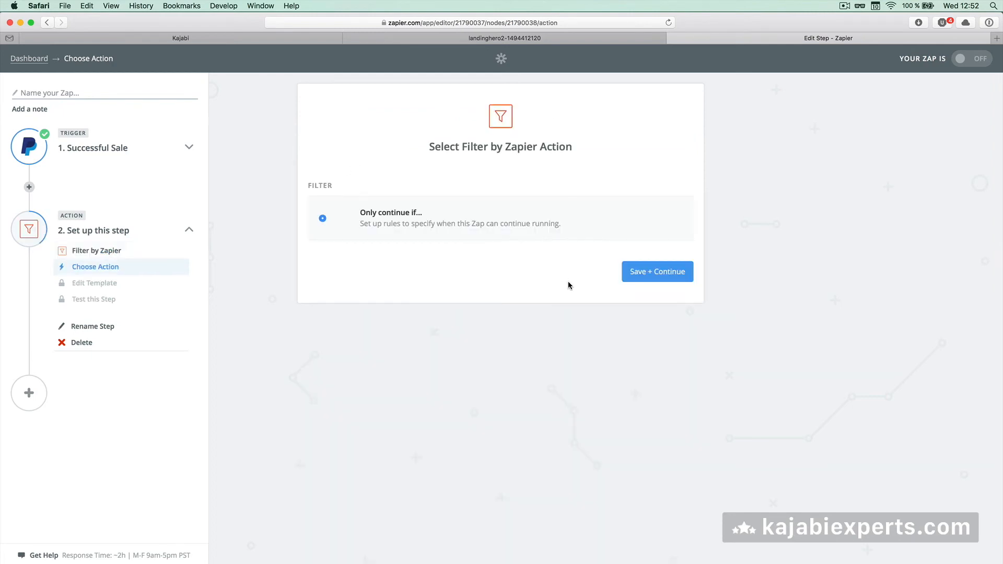
pyautogui.click(647, 281)
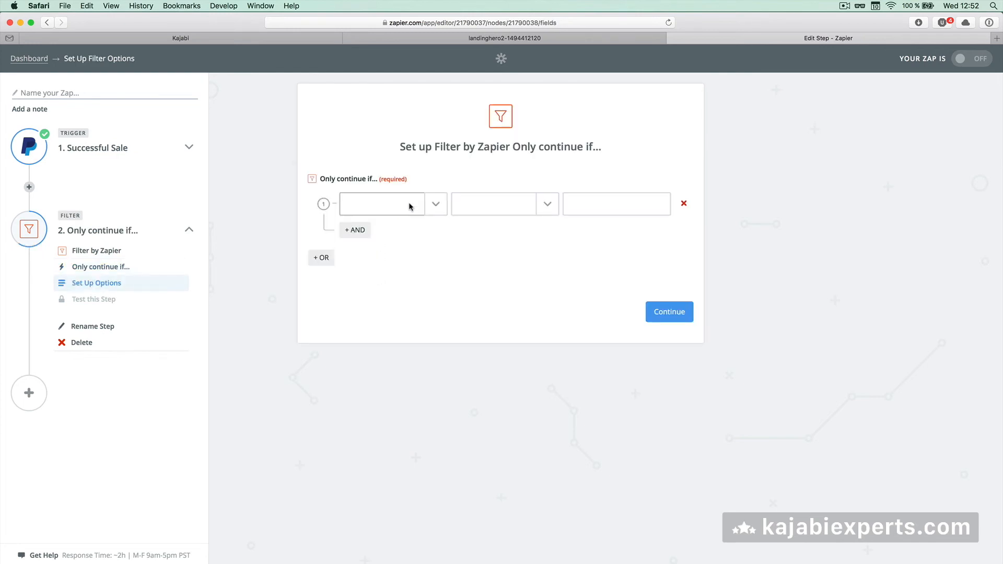
# Filter on the Items Item Number field with the (Text) Exactly matches condition
pyautogui.click(434, 208)
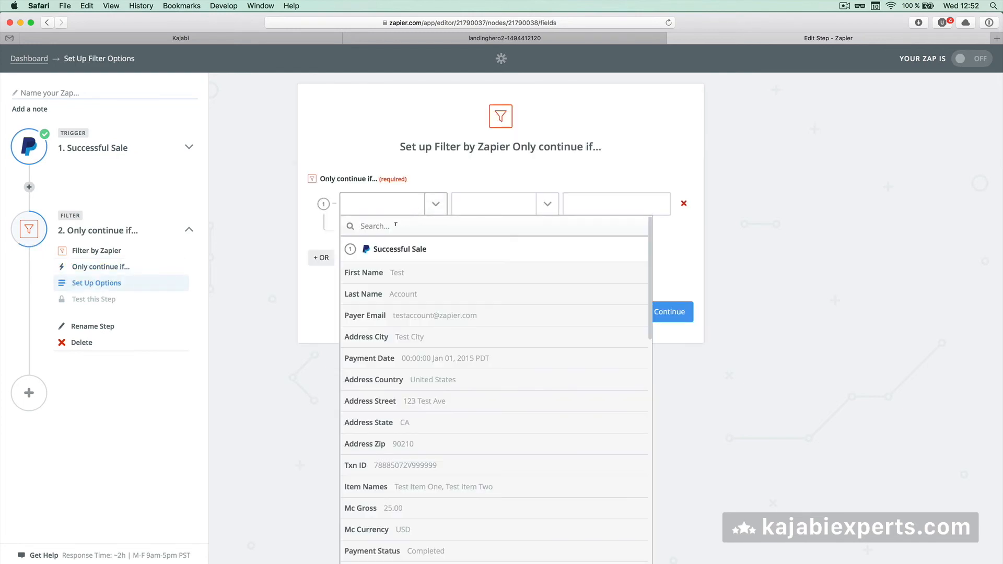
pyautogui.write('item')
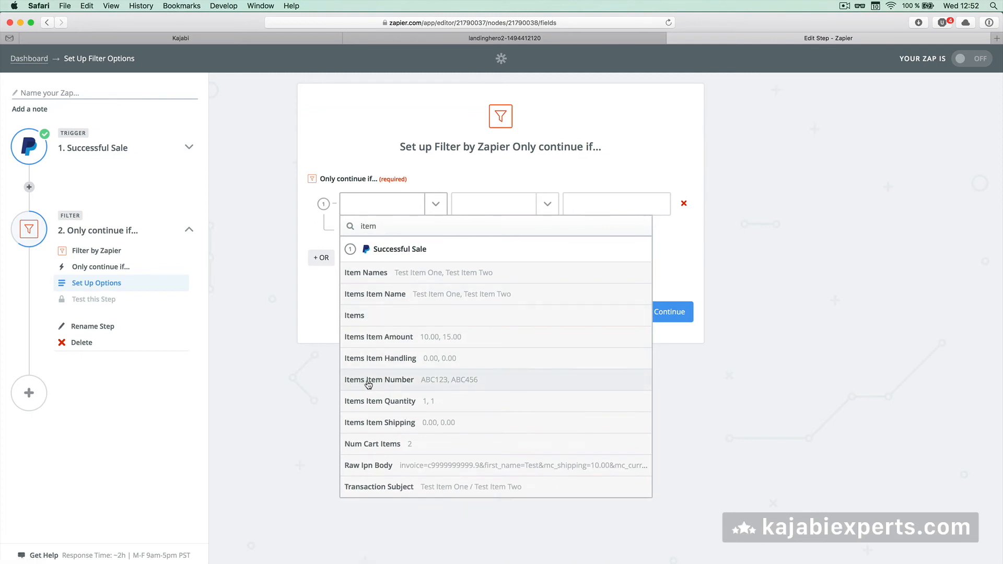
pyautogui.click(396, 384)
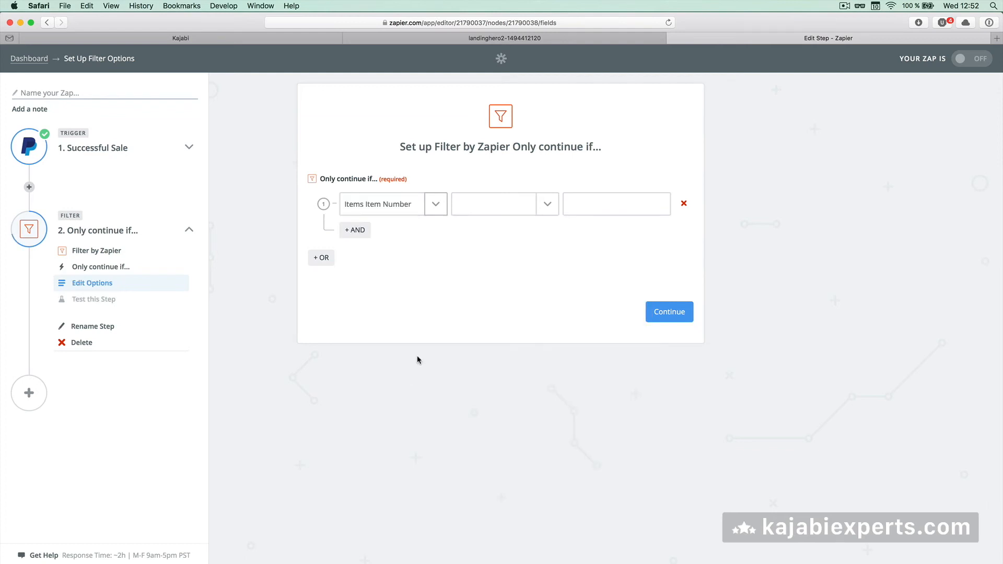
pyautogui.click(547, 205)
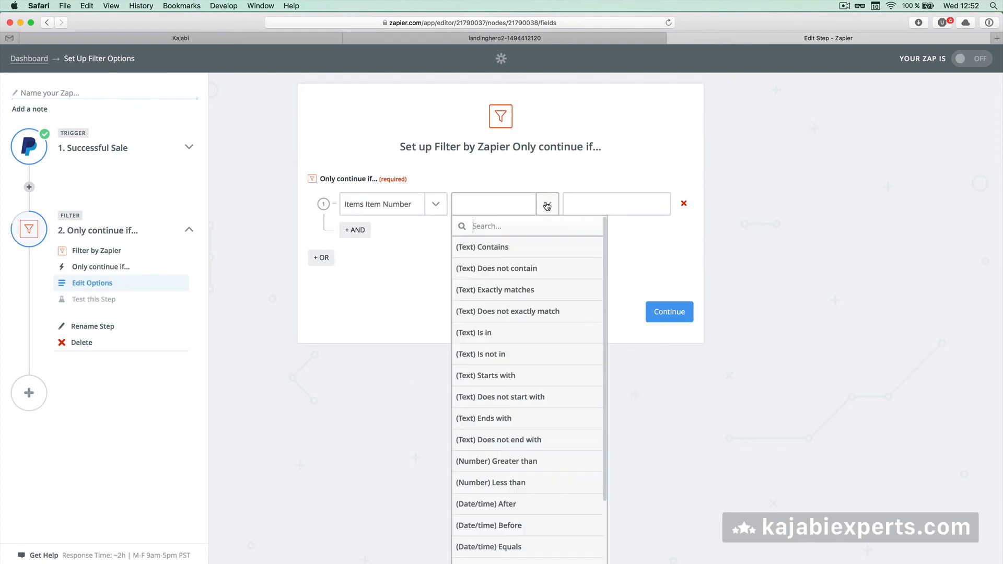
pyautogui.click(503, 292)
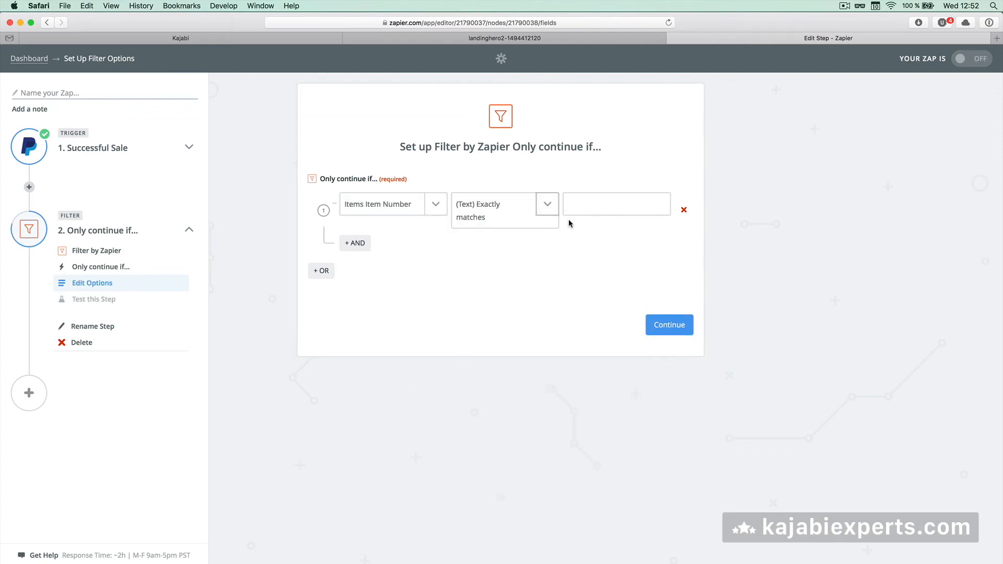
# Check the item number on the Kajabi landing page, then enter 1234 as the match value
pyautogui.click(589, 203)
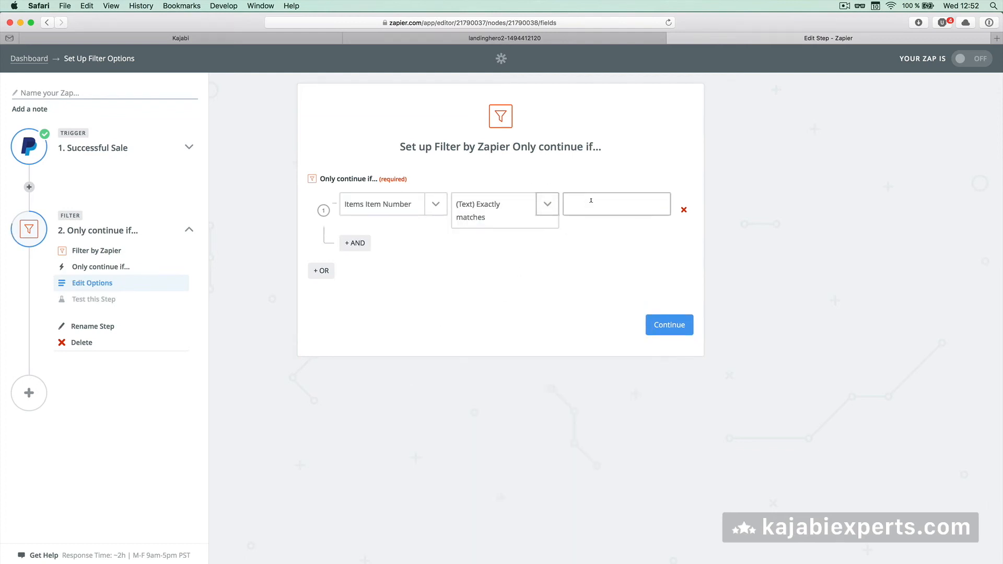
pyautogui.click(145, 39)
pyautogui.scroll(10, 45, 329)
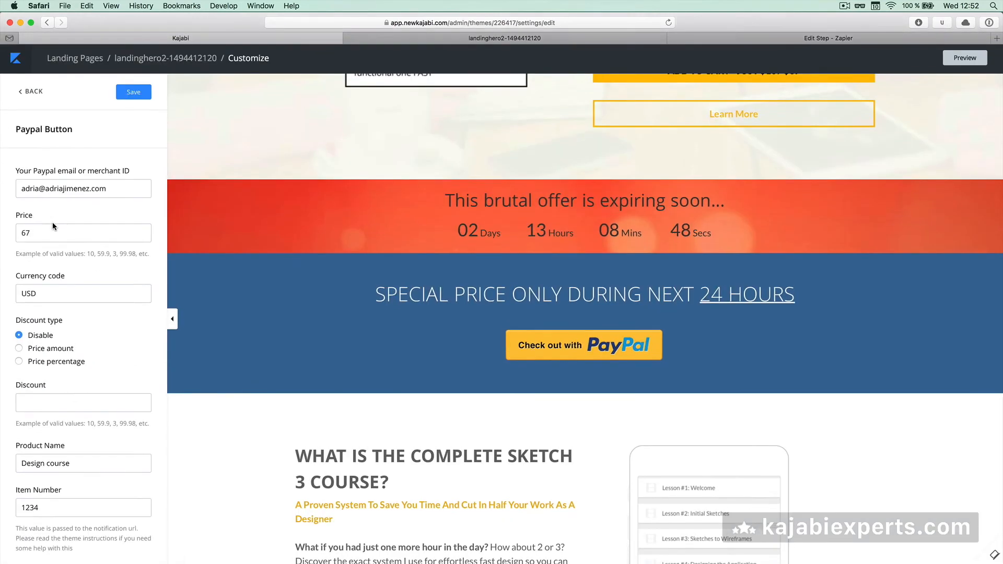
pyautogui.scroll(-5, 41, 307)
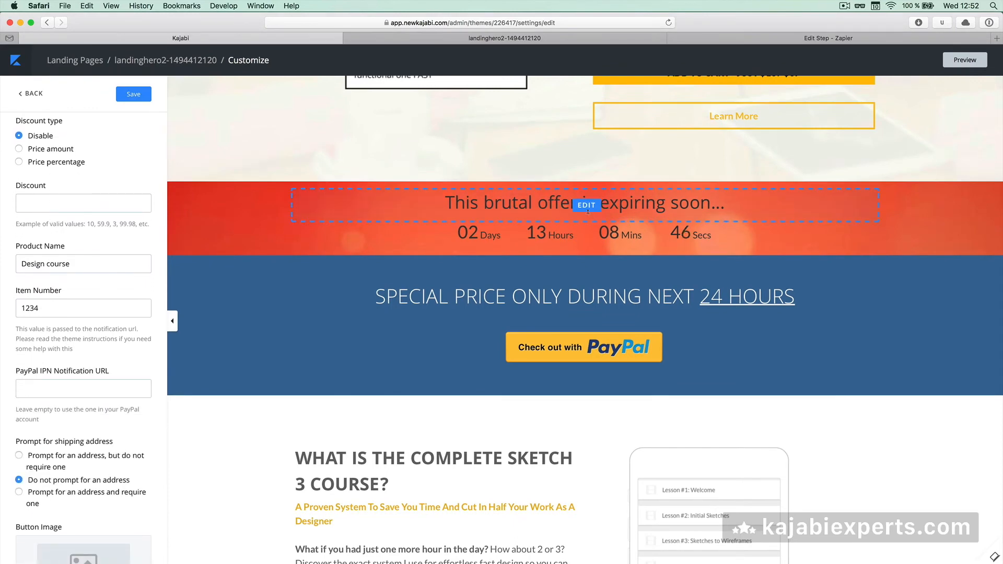
pyautogui.click(800, 39)
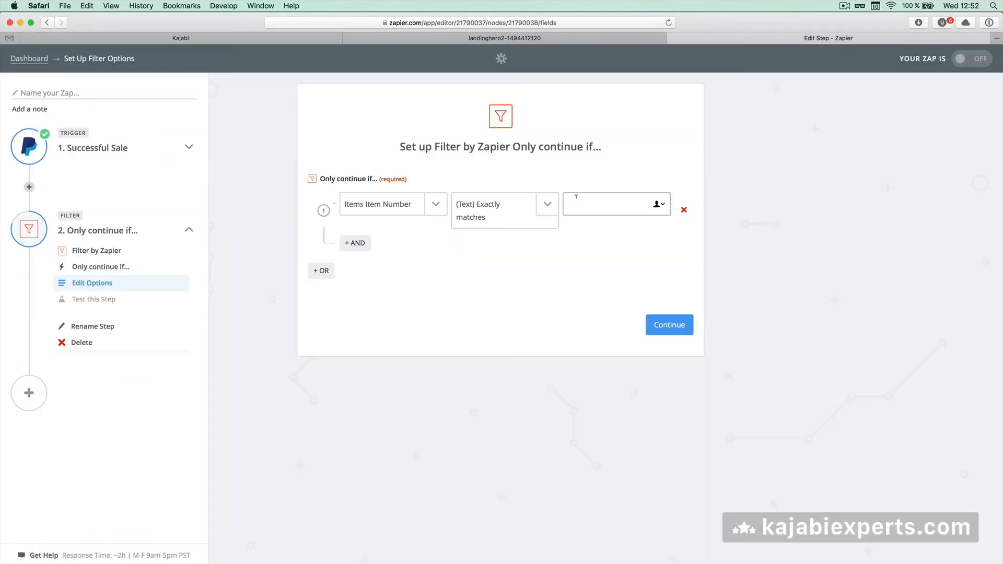
pyautogui.write('1234')
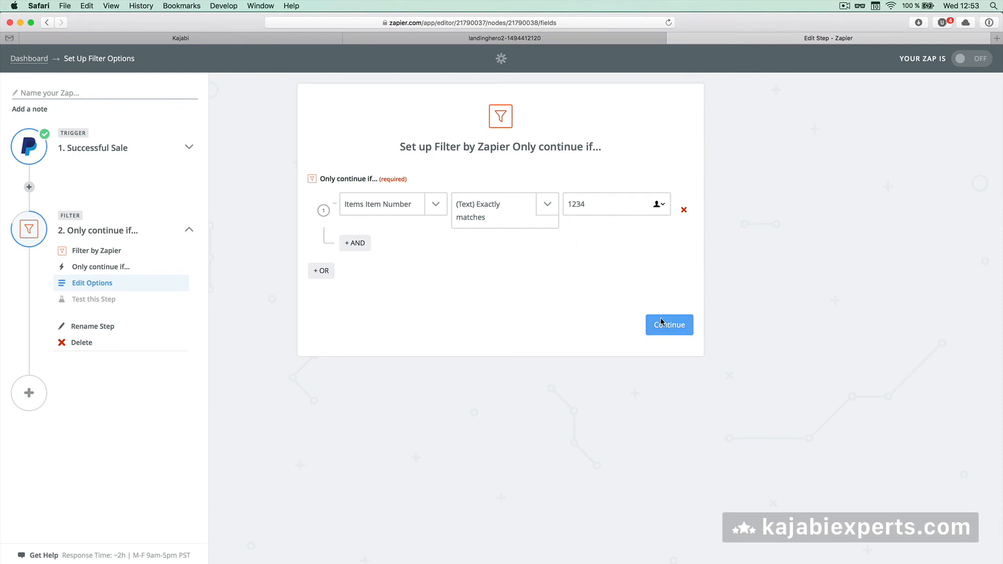
pyautogui.click(665, 325)
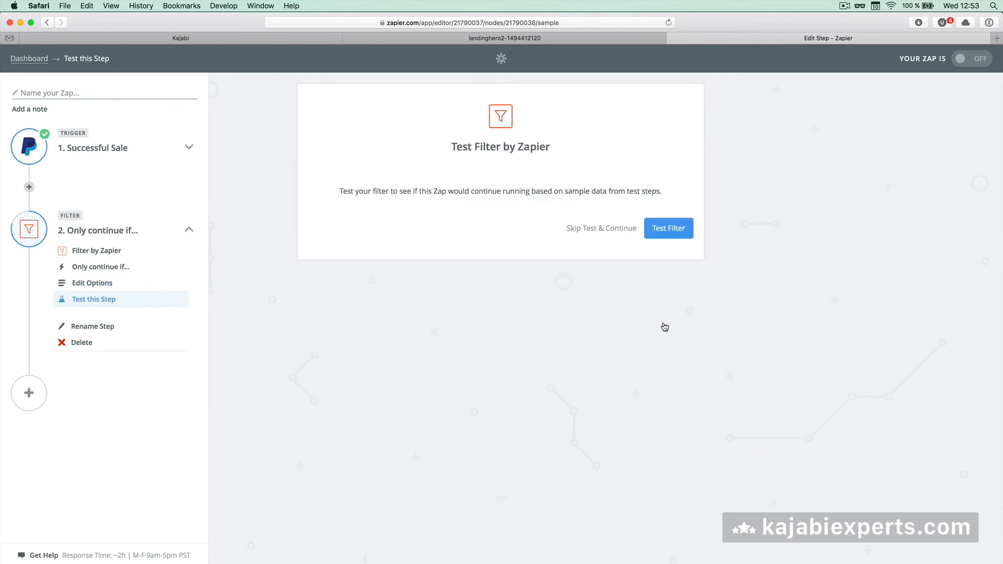
# Test the filter against the sample sale, review the failed match on ABC123/ABC456, and finish
pyautogui.click(669, 231)
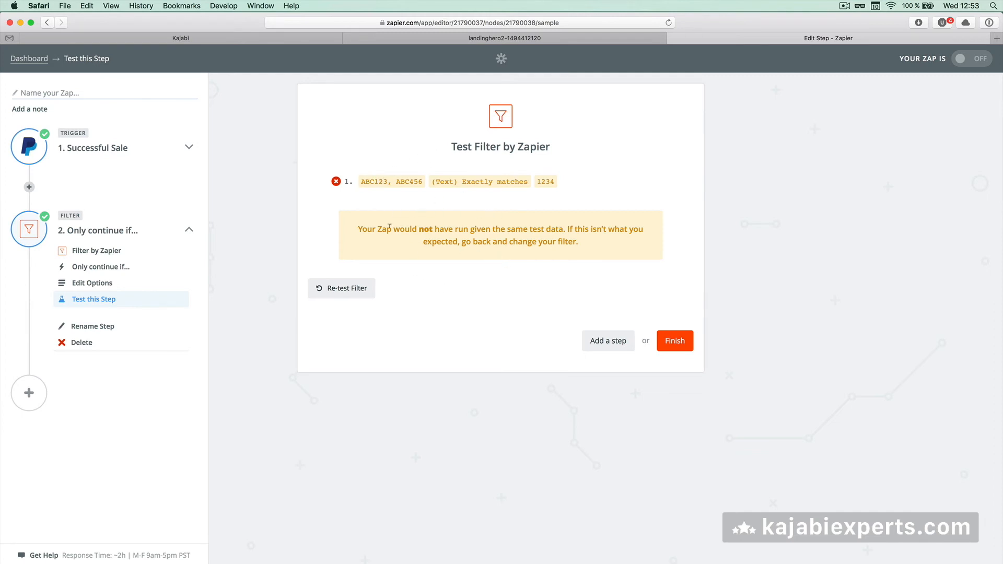
pyautogui.moveTo(377, 228); pyautogui.dragTo(529, 228)
pyautogui.click(543, 228)
pyautogui.moveTo(360, 182); pyautogui.dragTo(418, 181)
pyautogui.click(534, 181)
pyautogui.click(675, 338)
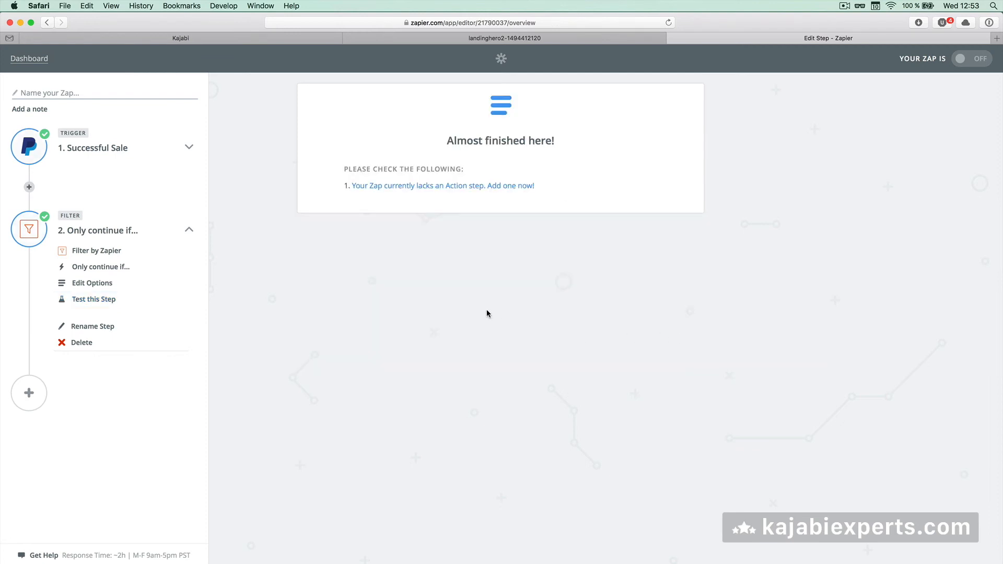
# Add a third step with Kajabi's Grant Access to an Offer action using Kajabi Account #1
pyautogui.click(29, 395)
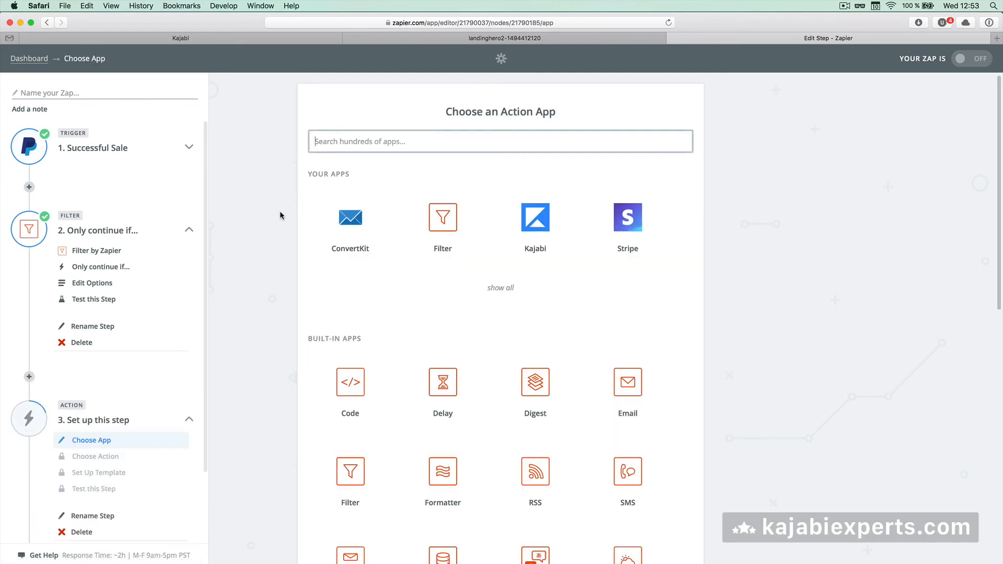
pyautogui.click(526, 216)
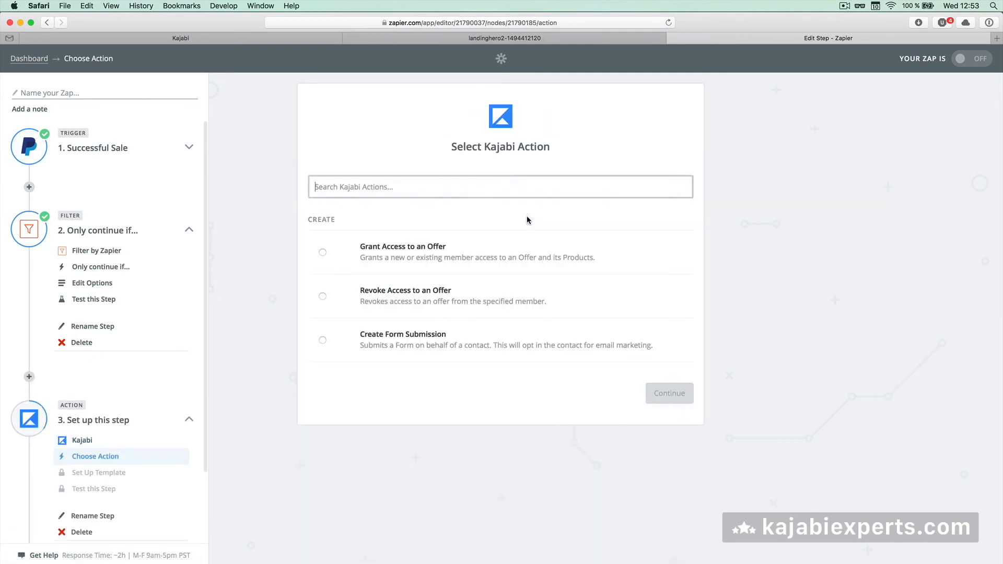
pyautogui.click(323, 253)
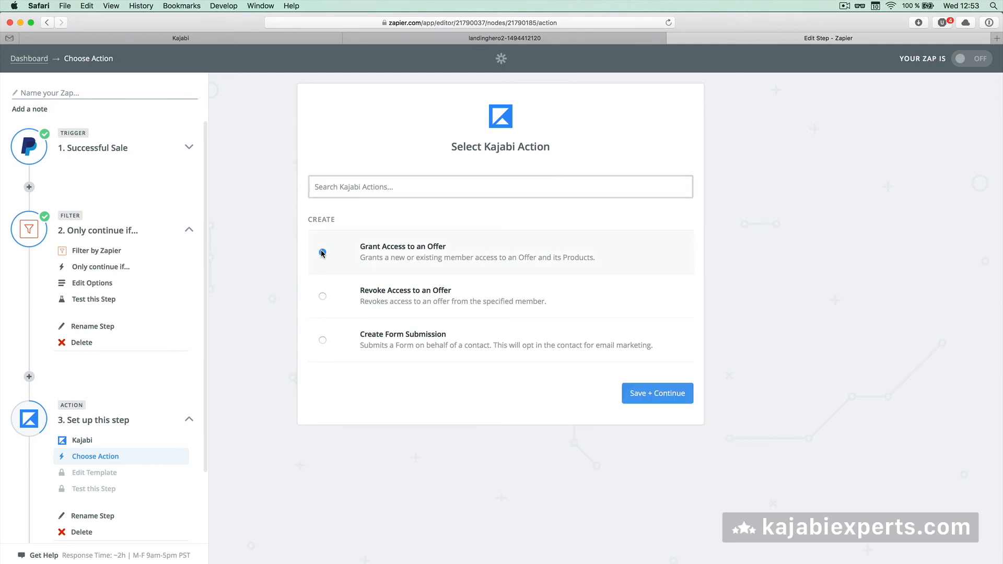
pyautogui.click(655, 391)
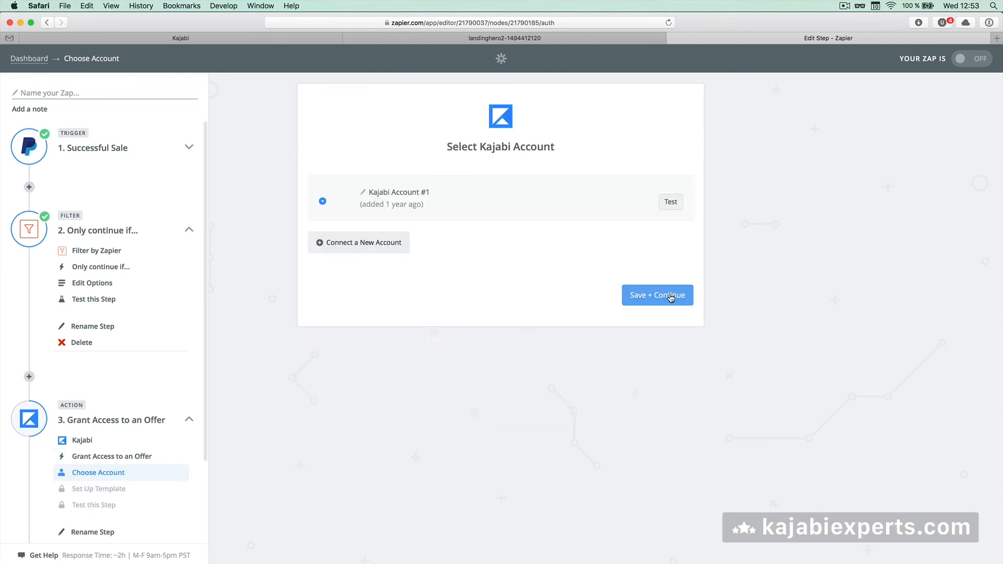
pyautogui.click(671, 296)
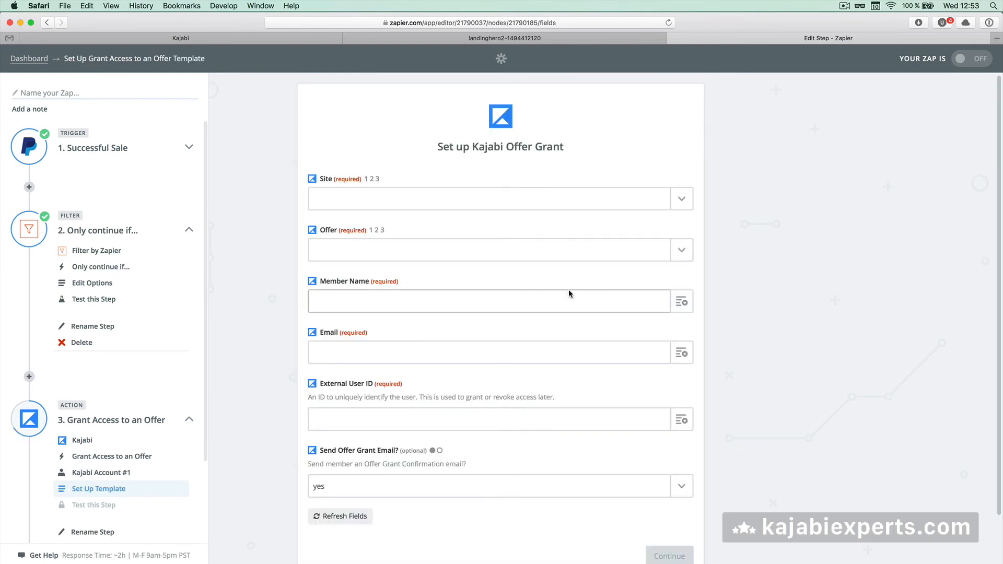
# Select the Kajabi Experts site and Website Theme USD as the granted offer
pyautogui.click(683, 197)
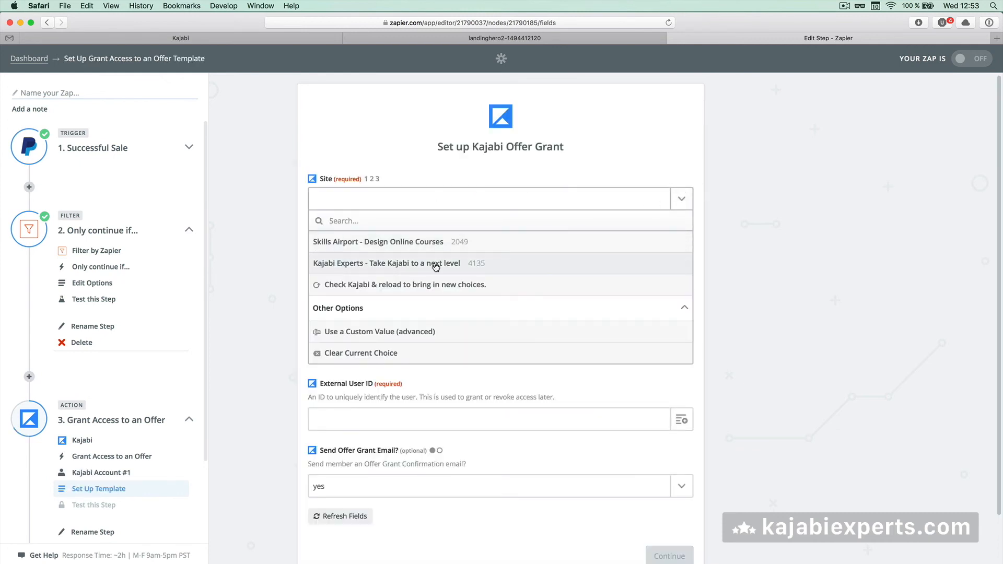
pyautogui.click(436, 264)
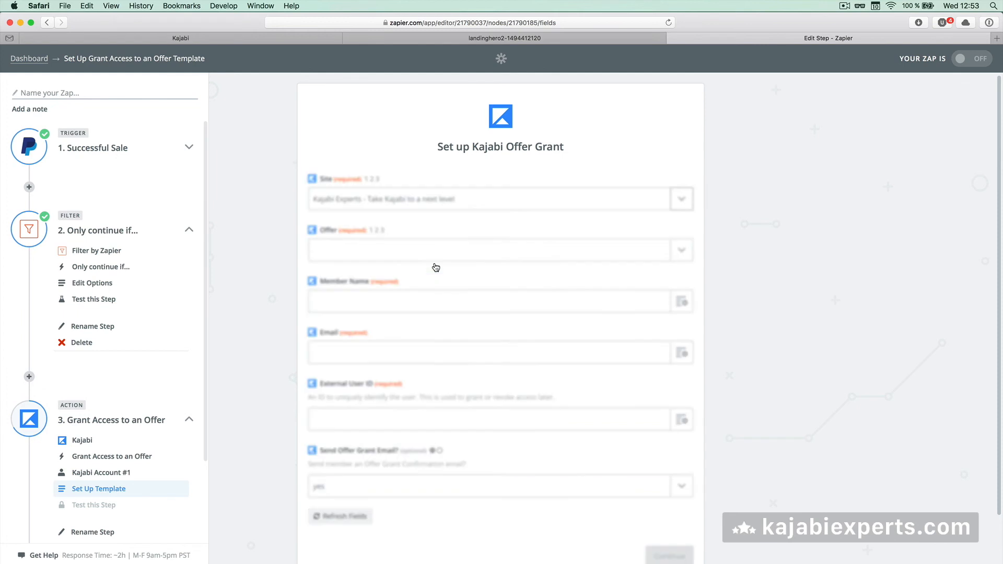
pyautogui.click(684, 250)
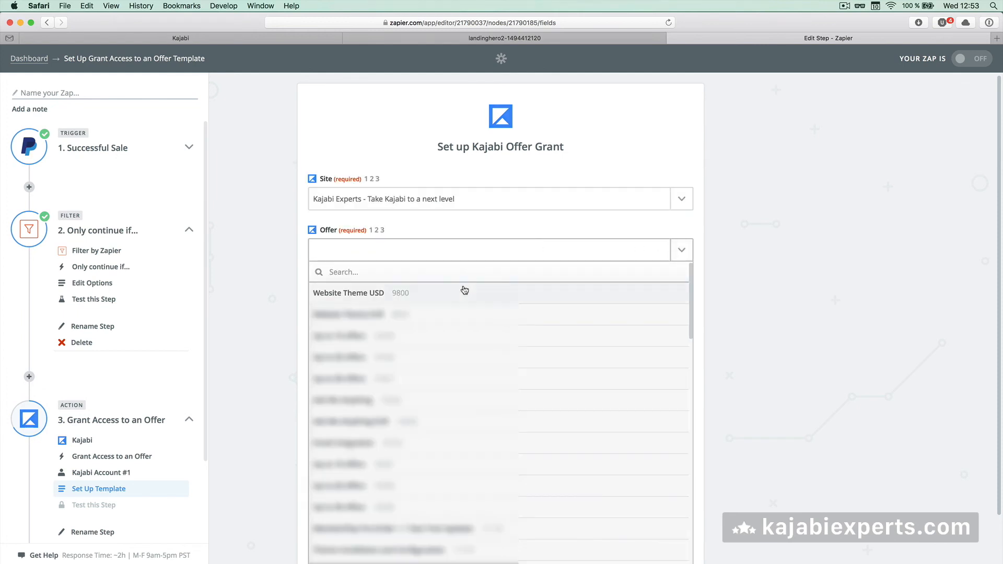
pyautogui.click(464, 294)
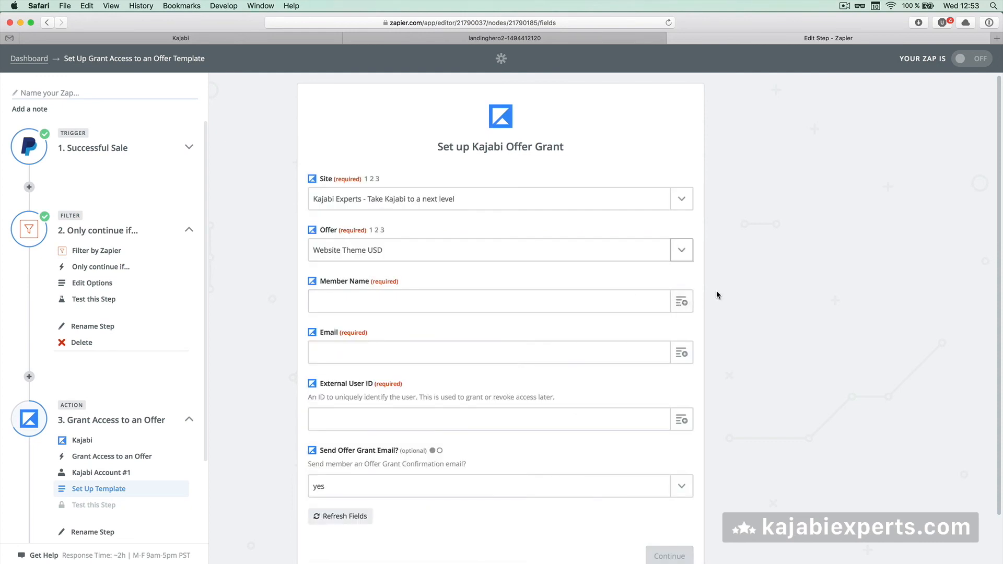
pyautogui.scroll(-2, 717, 291)
# Map PayPal First Name to the member name and Payer Email to the email
pyautogui.click(682, 251)
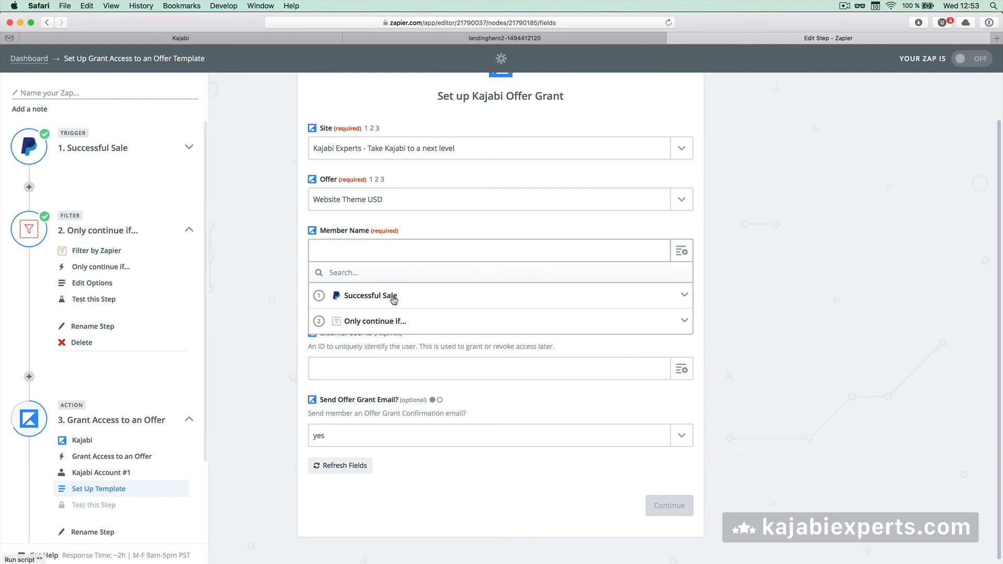
pyautogui.click(391, 302)
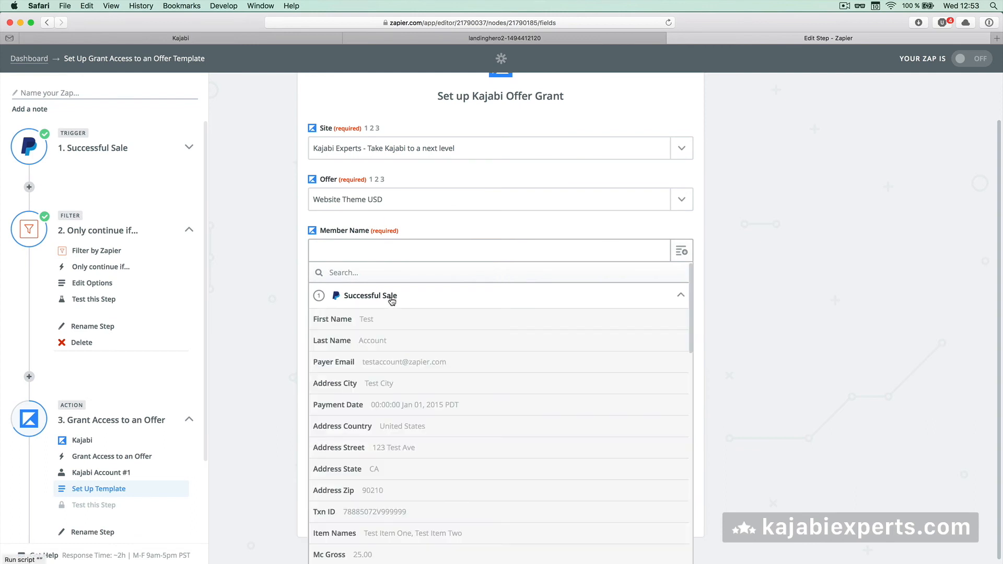
pyautogui.click(383, 327)
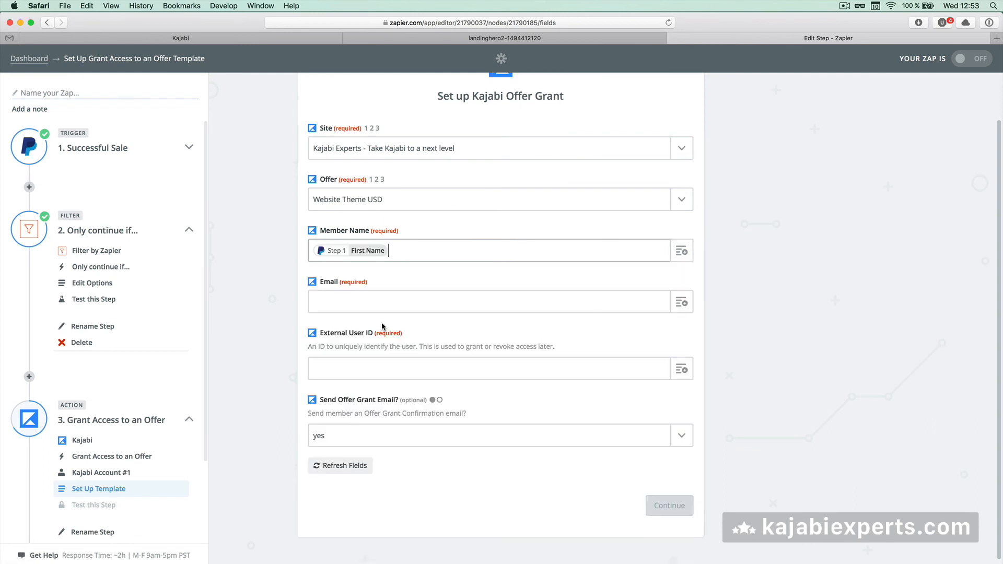
pyautogui.click(675, 305)
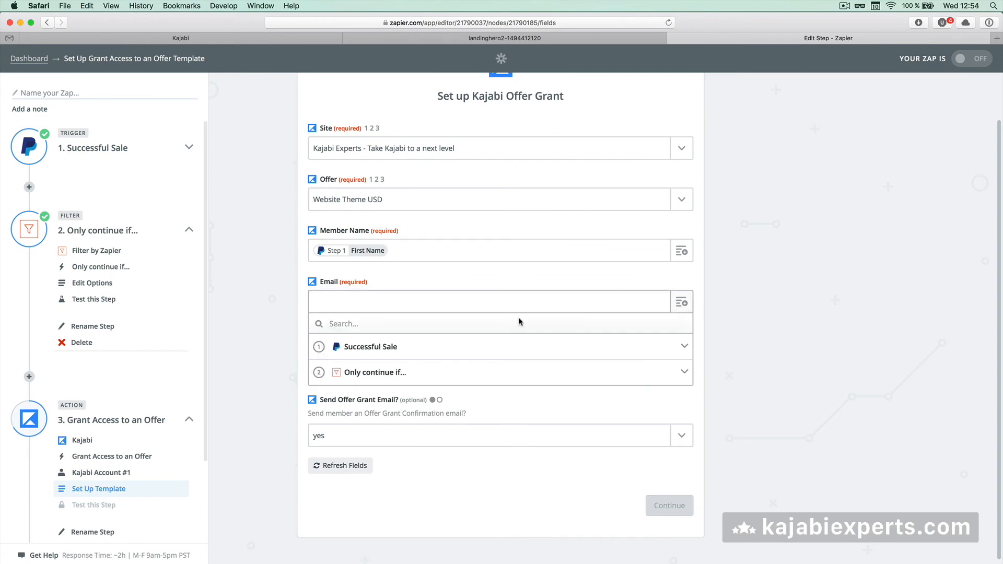
pyautogui.click(405, 348)
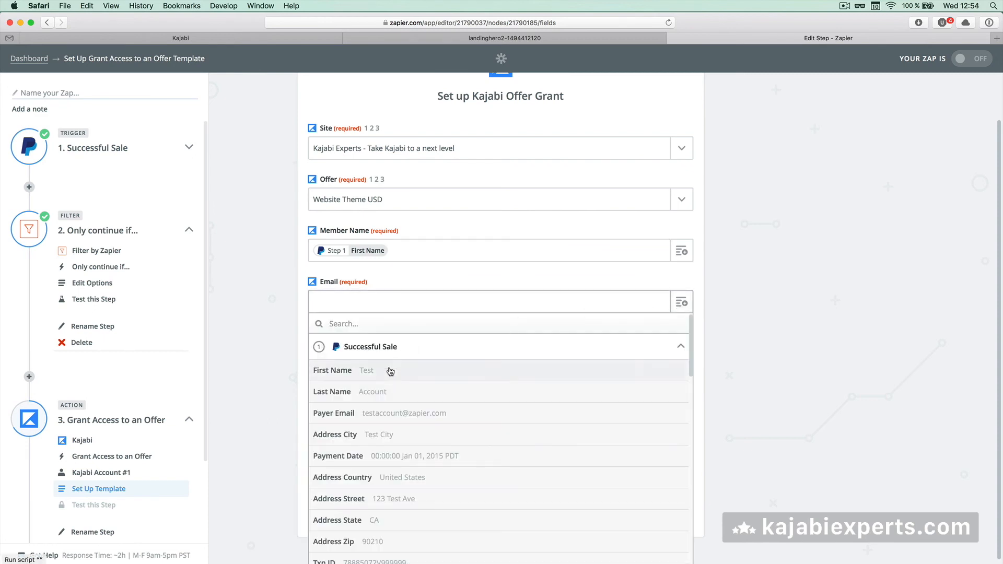
pyautogui.click(377, 418)
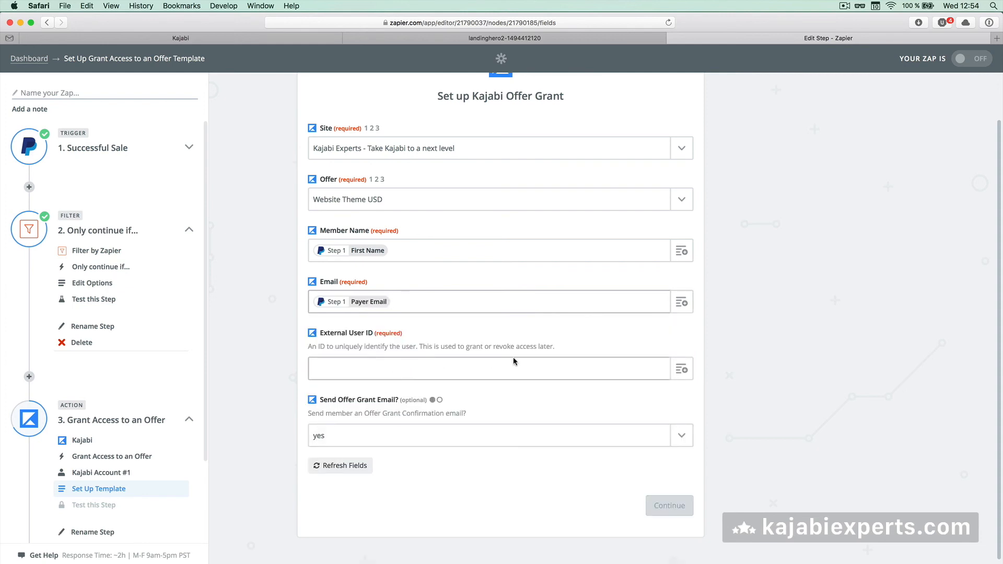
# Map the PayPal Receiver ID to the external user ID field
pyautogui.click(681, 370)
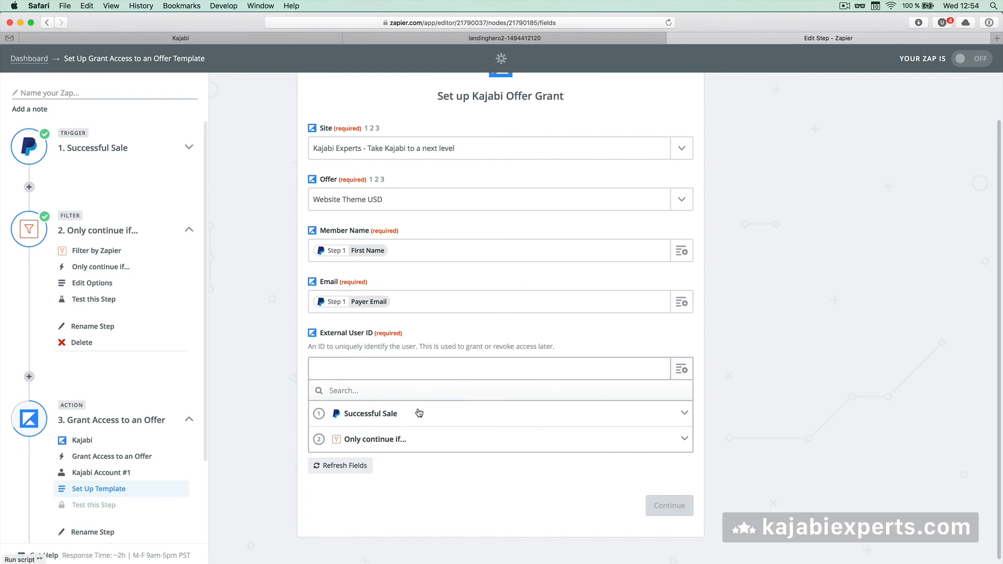
pyautogui.click(421, 414)
pyautogui.scroll(-5, 407, 454)
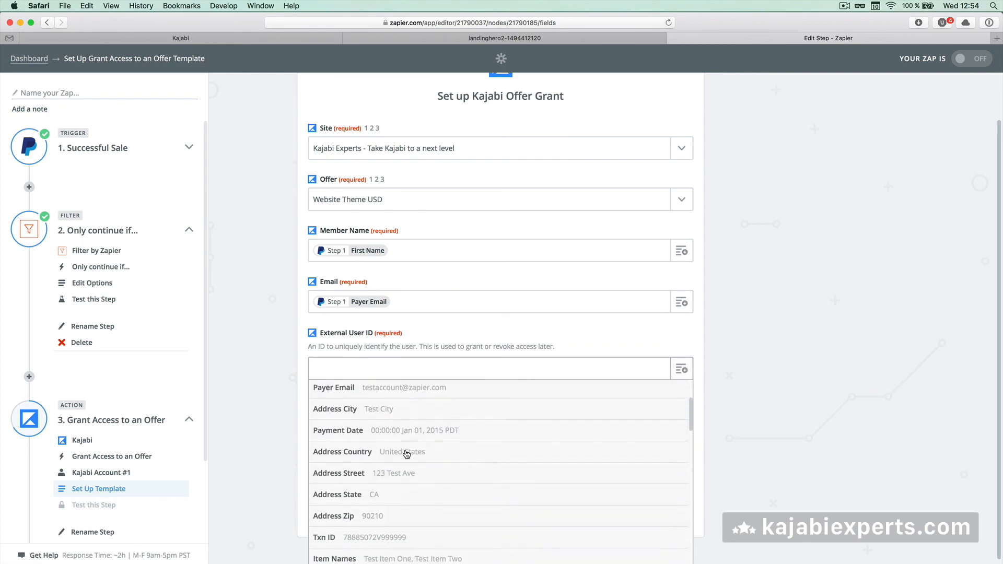
pyautogui.scroll(-6, 407, 454)
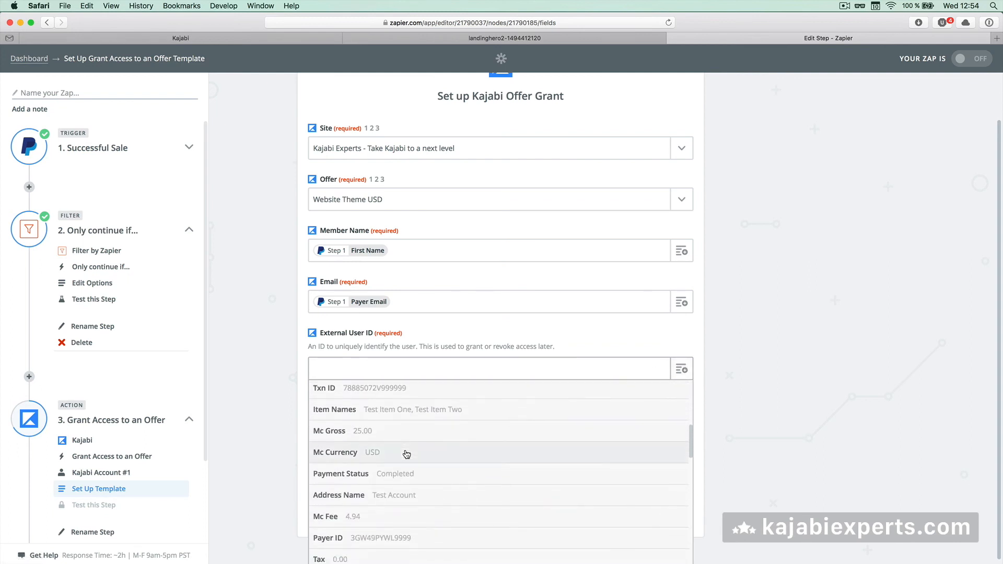
pyautogui.scroll(1, 407, 454)
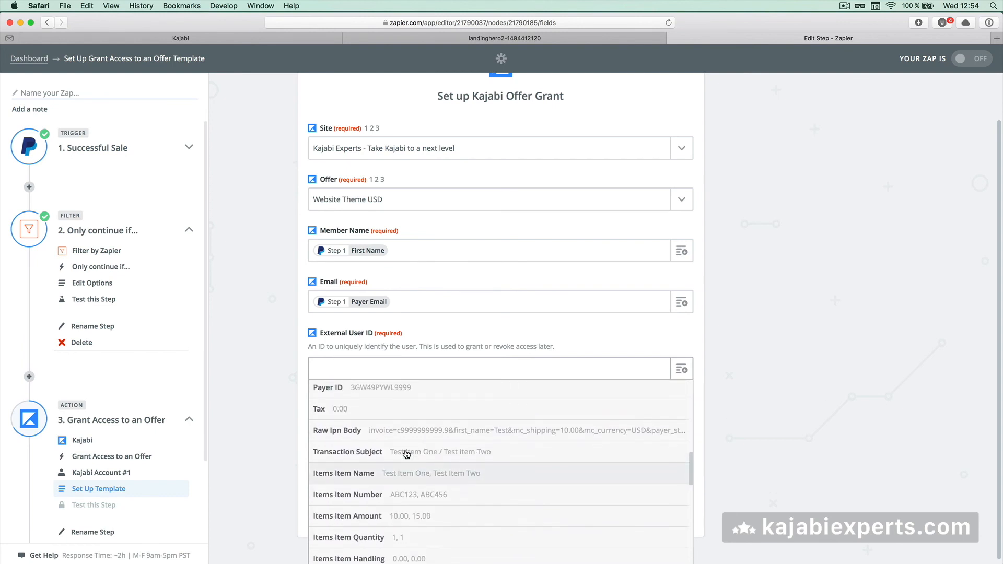
pyautogui.scroll(-5, 407, 454)
pyautogui.scroll(-5, 407, 454)
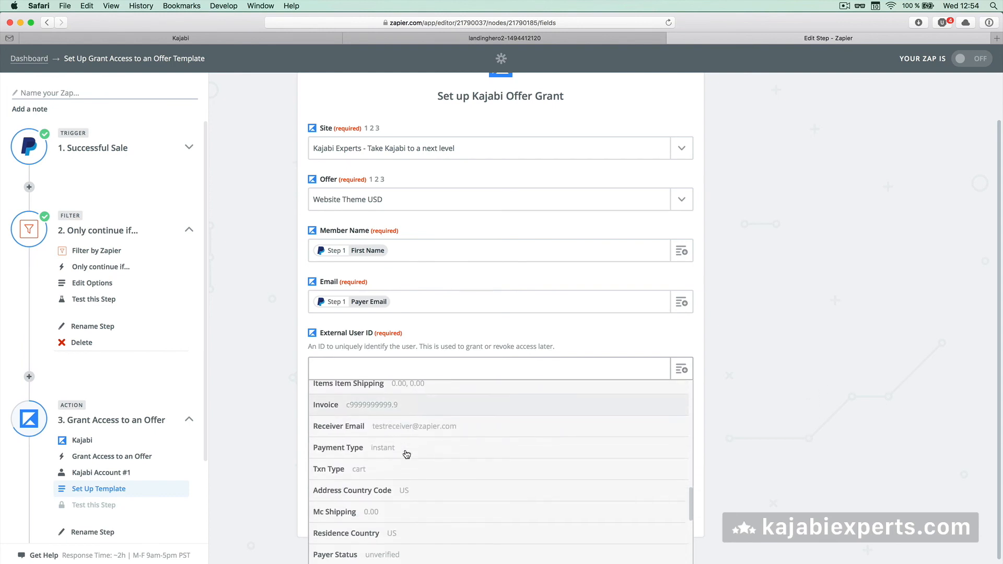
pyautogui.scroll(-3, 407, 454)
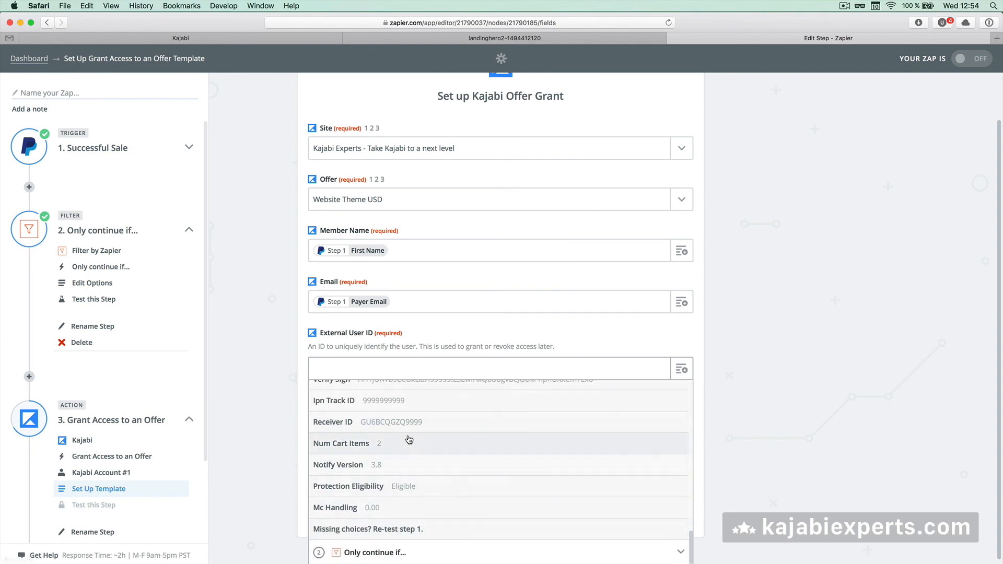
pyautogui.scroll(1, 411, 442)
pyautogui.click(391, 432)
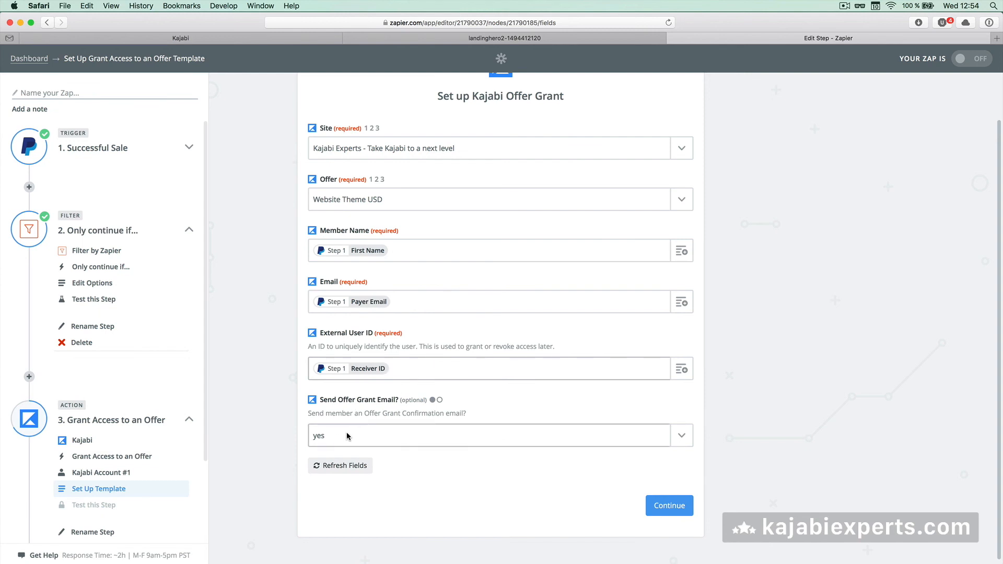
# Skip the Kajabi action test and continue to the 'Ready to turn on your Zap?' page
pyautogui.click(662, 514)
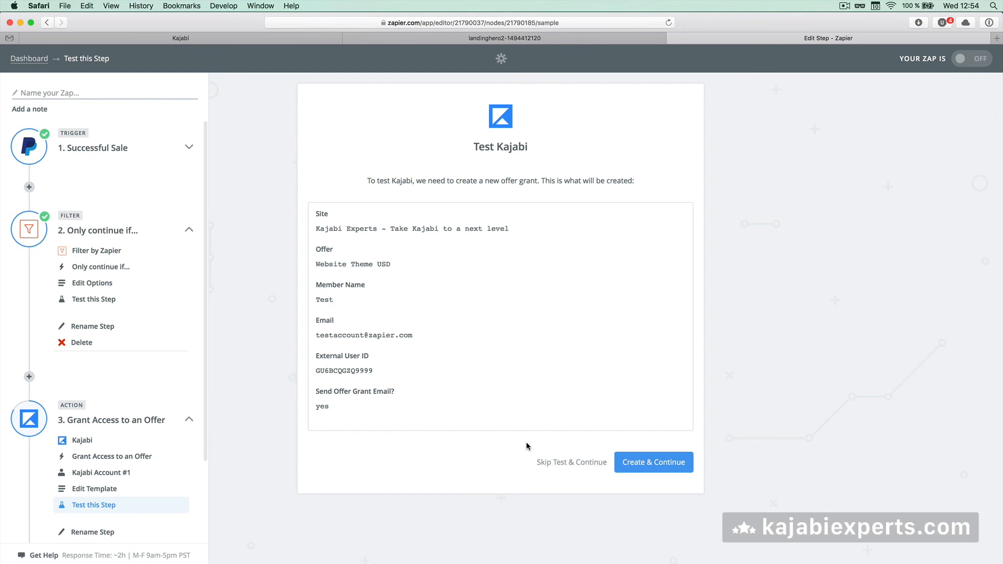
pyautogui.click(567, 463)
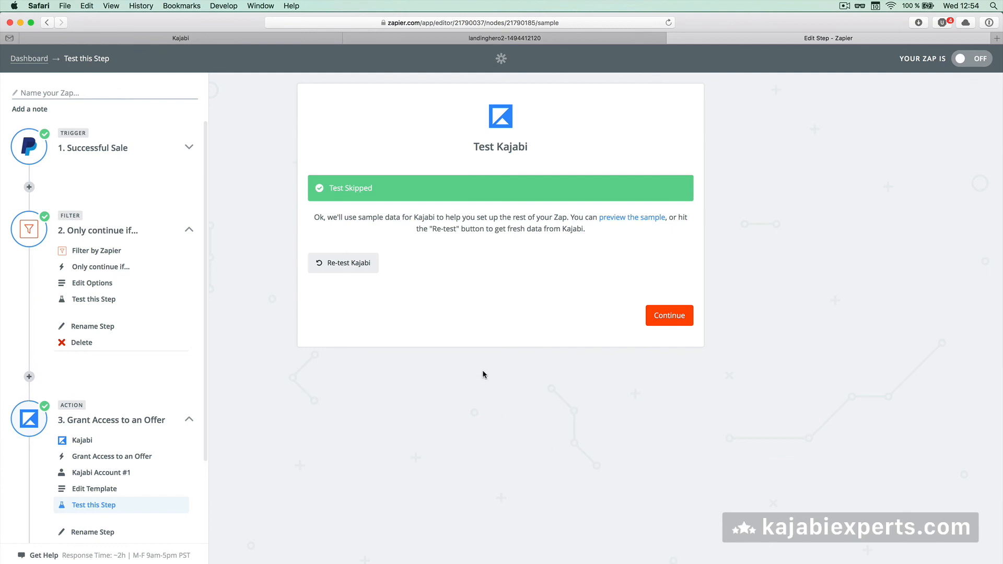
pyautogui.click(662, 319)
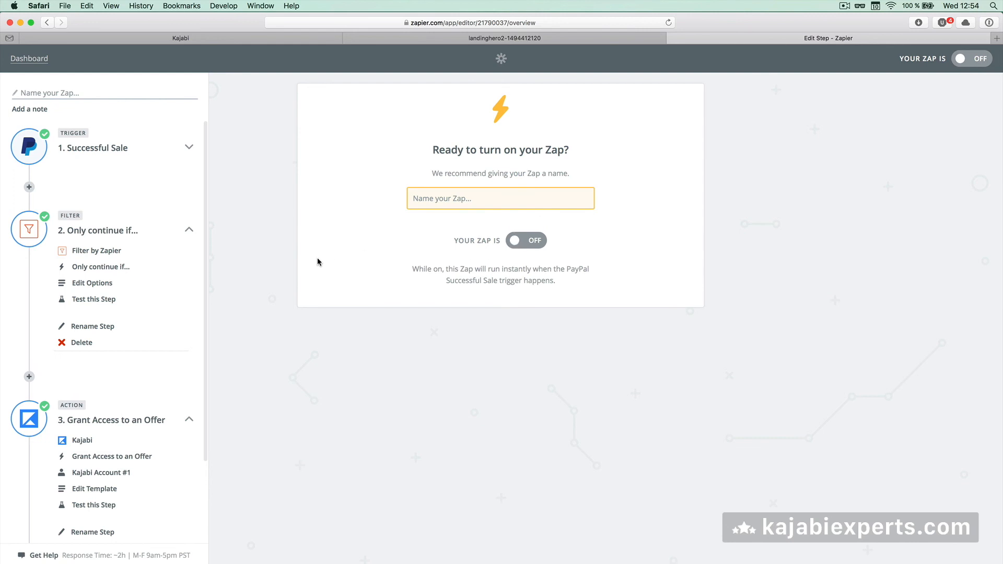
# Return to the landinghero2 tab and scroll The Complete Sketch 3 Course page to the testimonials
pyautogui.click(377, 40)
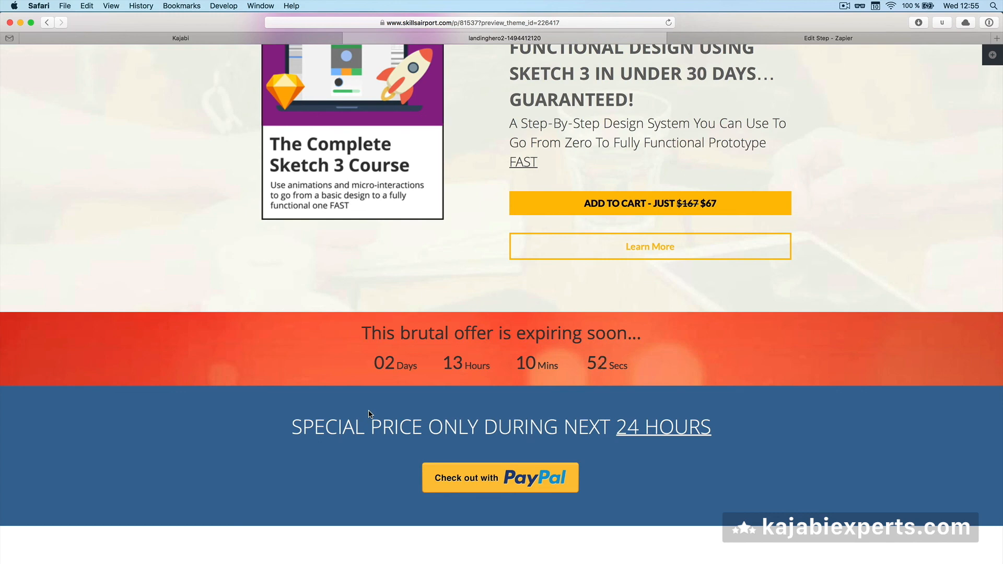
pyautogui.scroll(2, 369, 414)
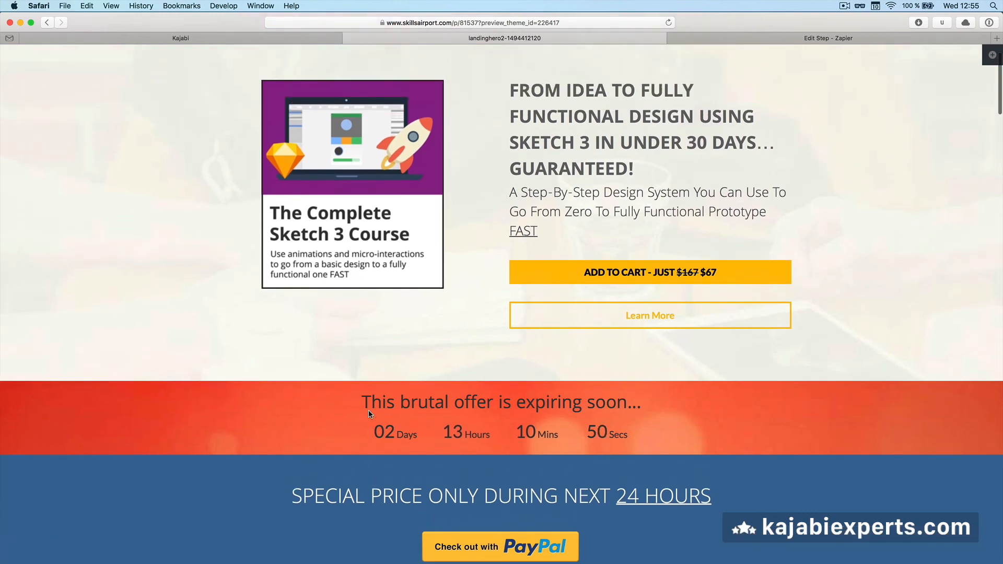
pyautogui.scroll(-6, 369, 410)
pyautogui.scroll(-15, 368, 408)
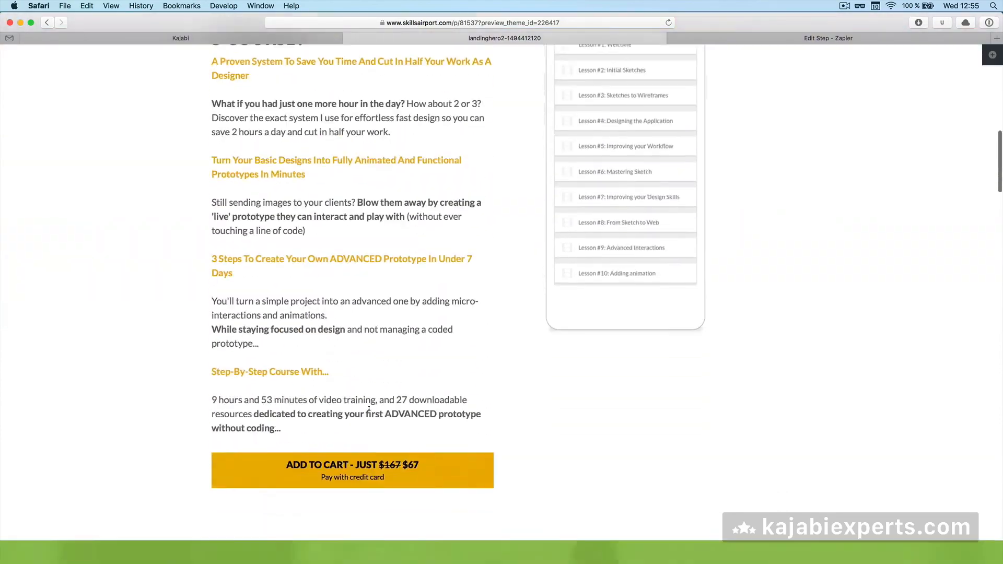
pyautogui.scroll(-10, 368, 408)
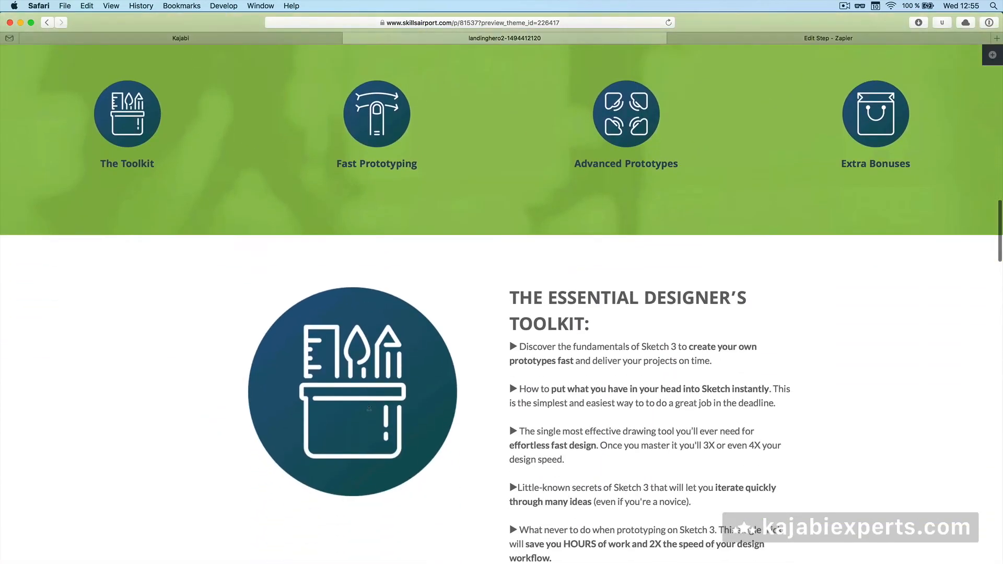
pyautogui.scroll(-12, 369, 414)
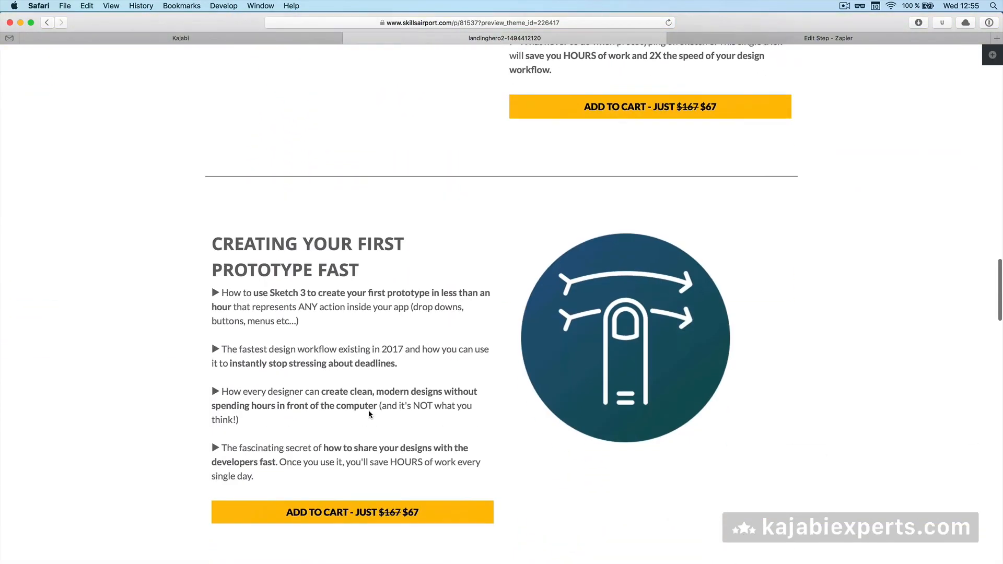
pyautogui.scroll(-10, 369, 413)
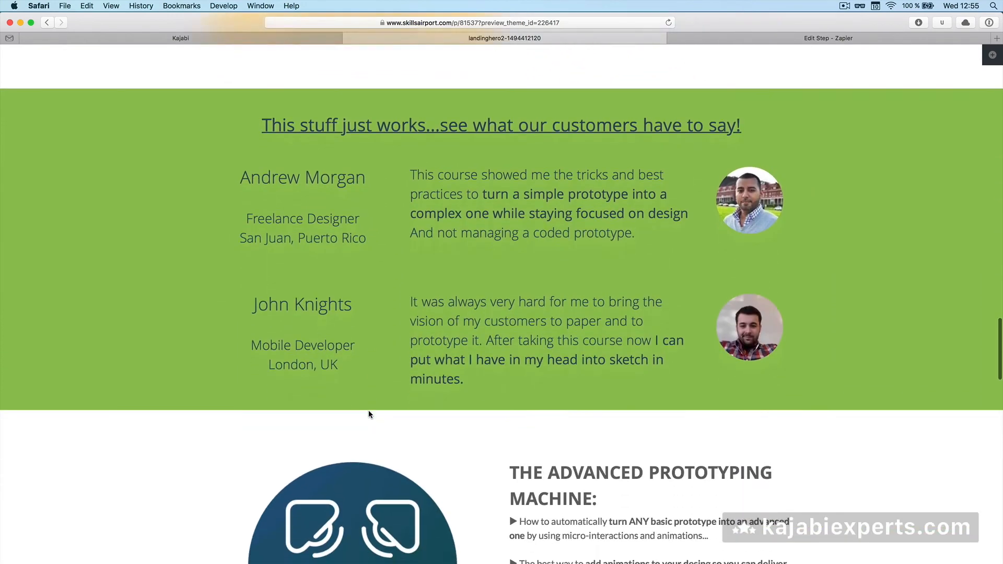